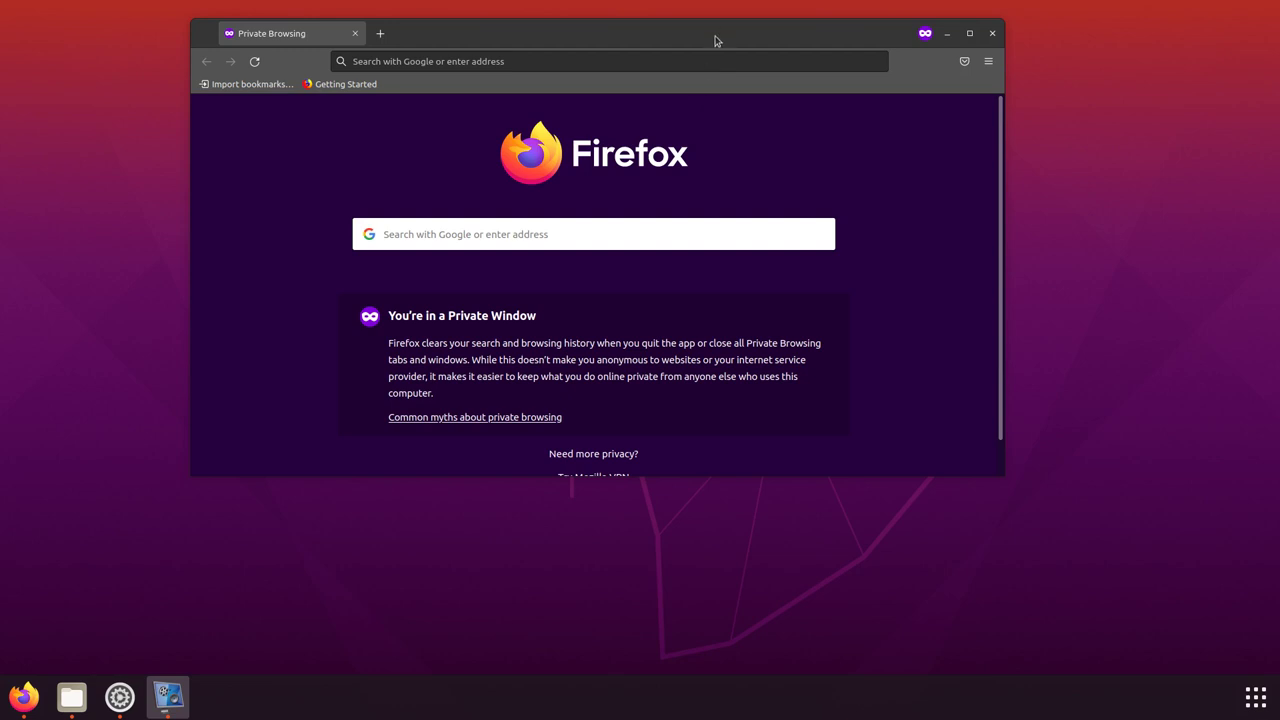
# Step: Move the Firefox window and search Google for 'unity'
pyautogui.moveTo(716, 40); pyautogui.dragTo(701, 151)
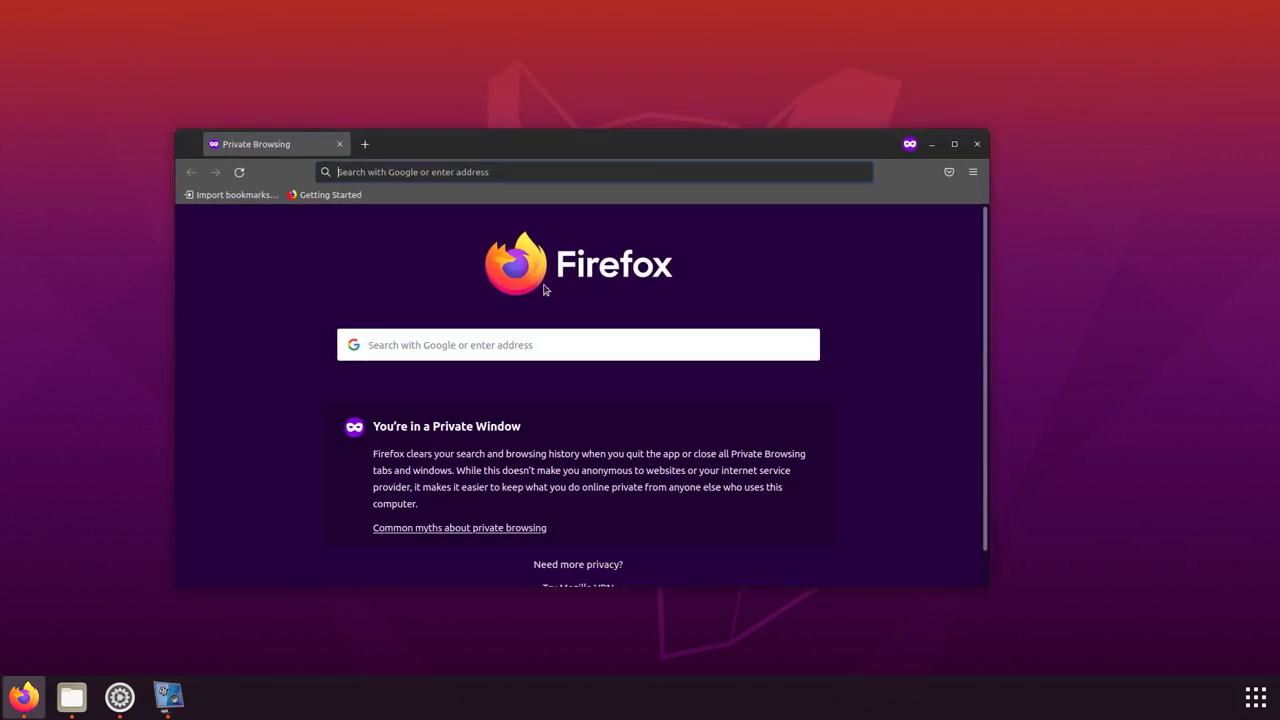
pyautogui.click(635, 350)
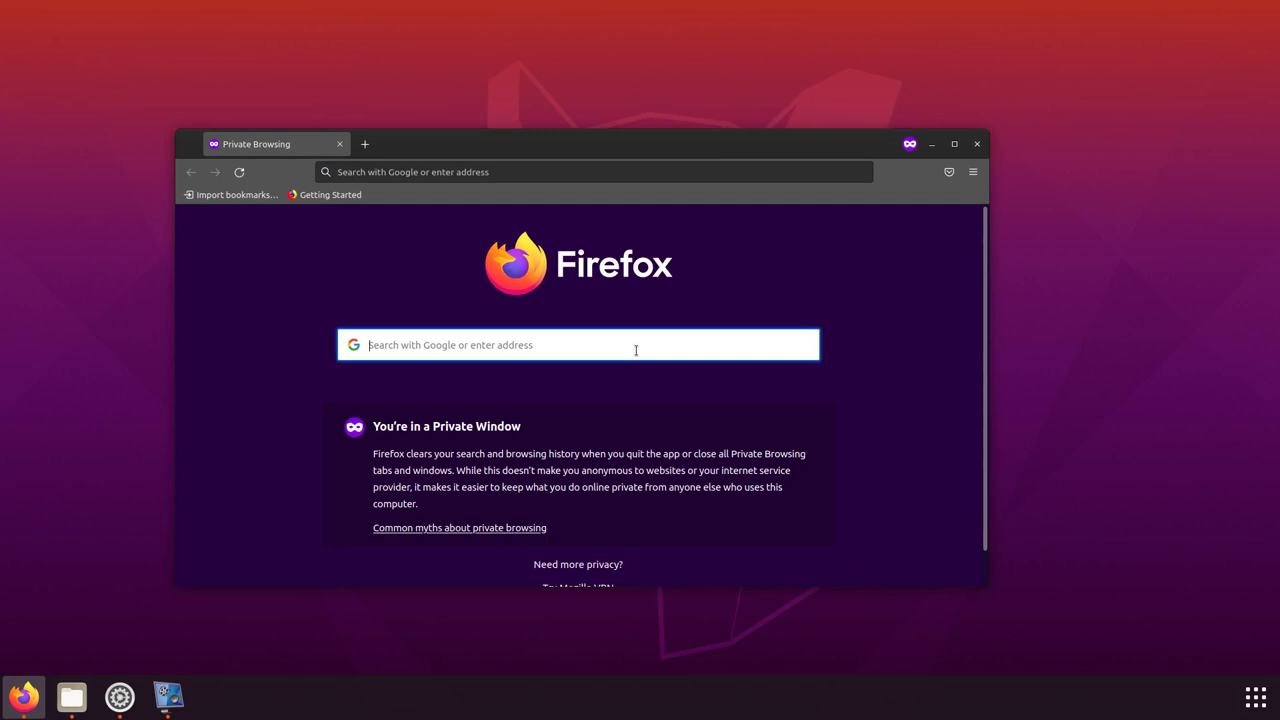
pyautogui.write('unity')
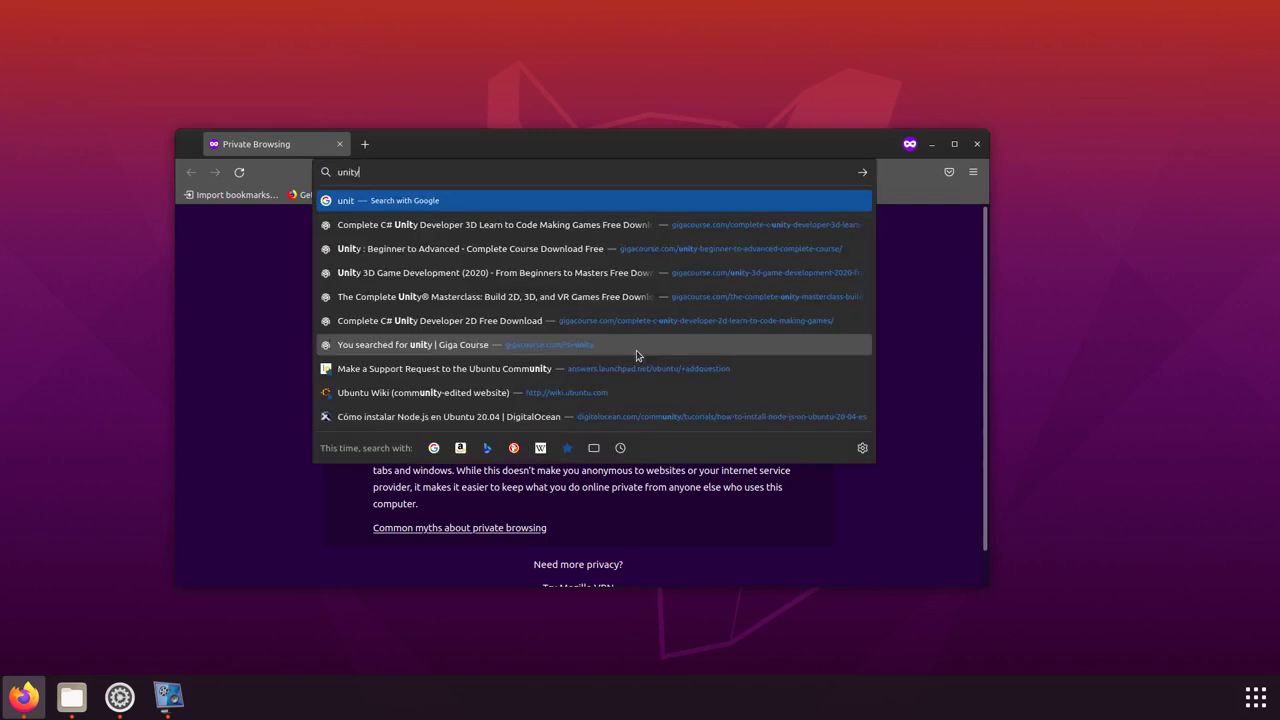
pyautogui.press('Return')
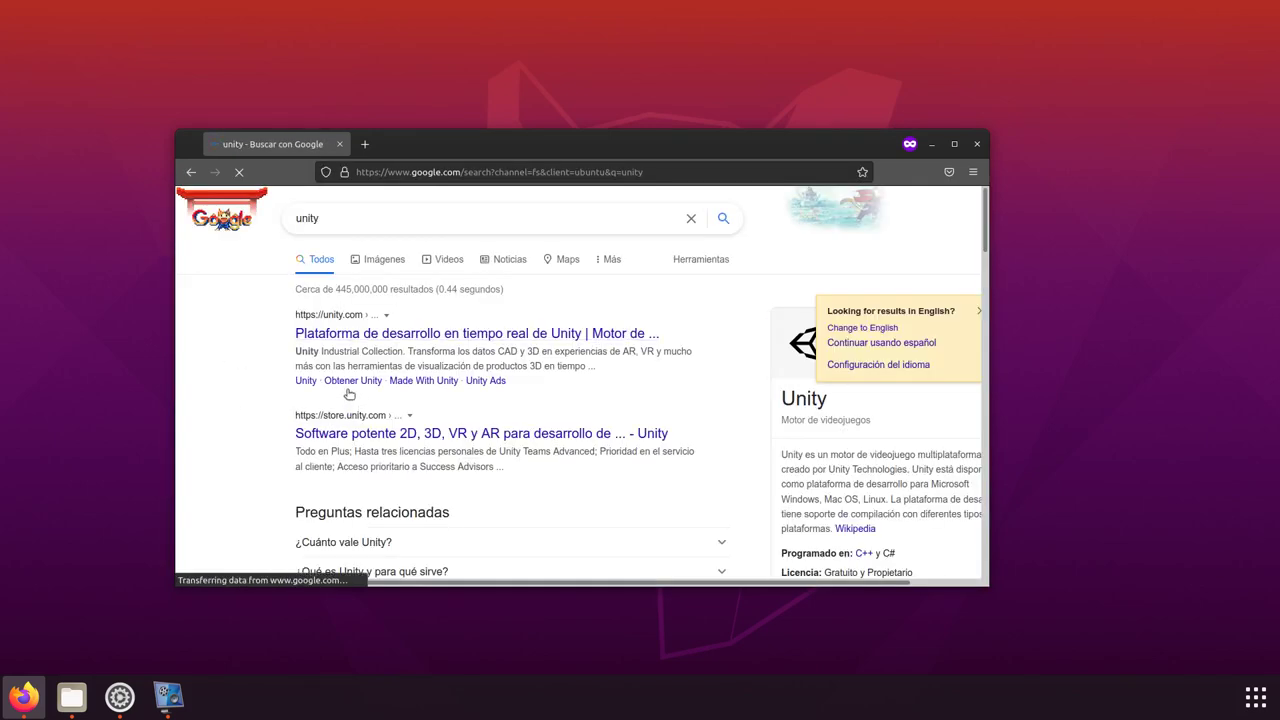
# Step: Open unity.com, maximize Firefox, and follow the footer's Obtener Unity download link
pyautogui.click(381, 334)
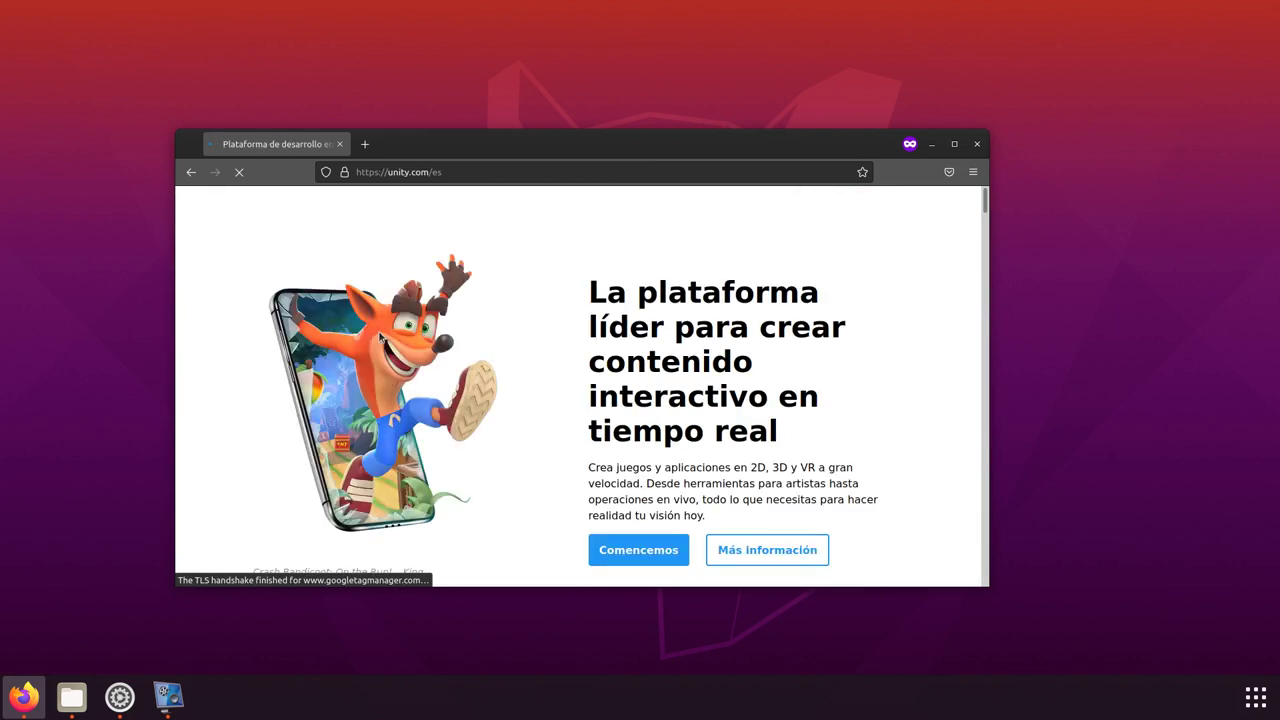
pyautogui.click(954, 144)
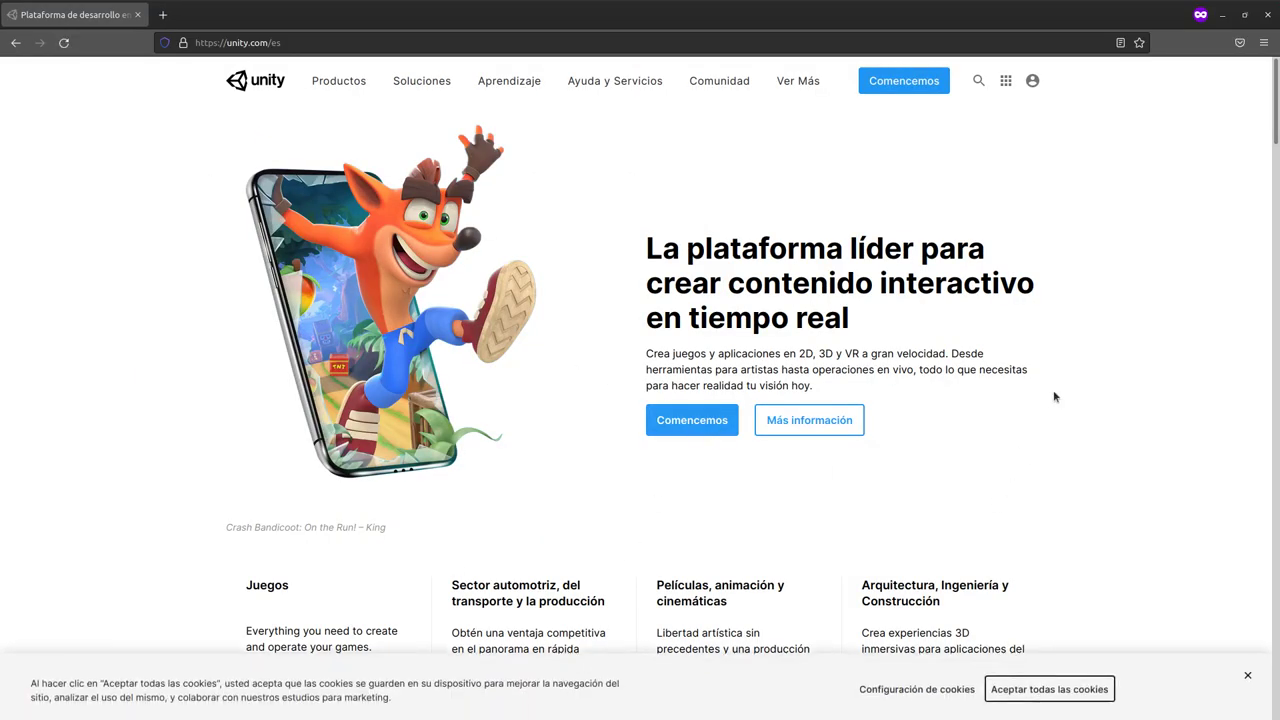
pyautogui.click(1277, 303)
pyautogui.scroll(-10, 825, 540)
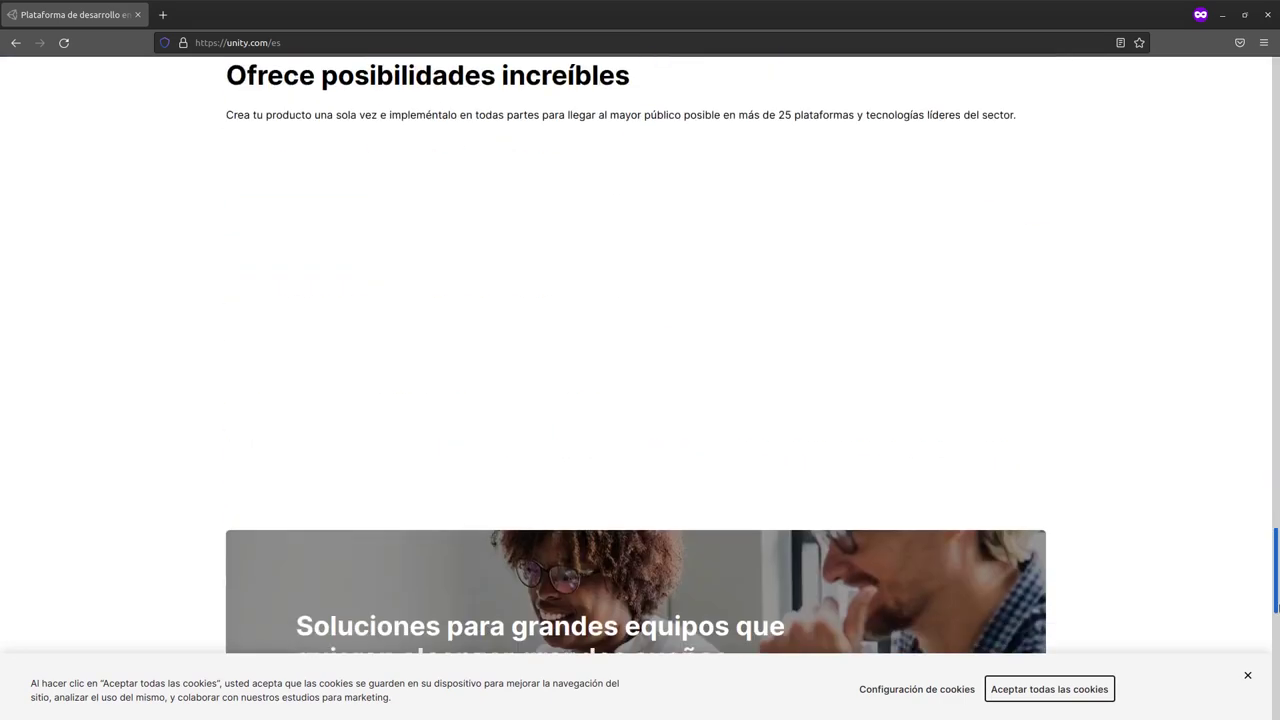
pyautogui.scroll(-10, 825, 540)
pyautogui.scroll(-2, 825, 540)
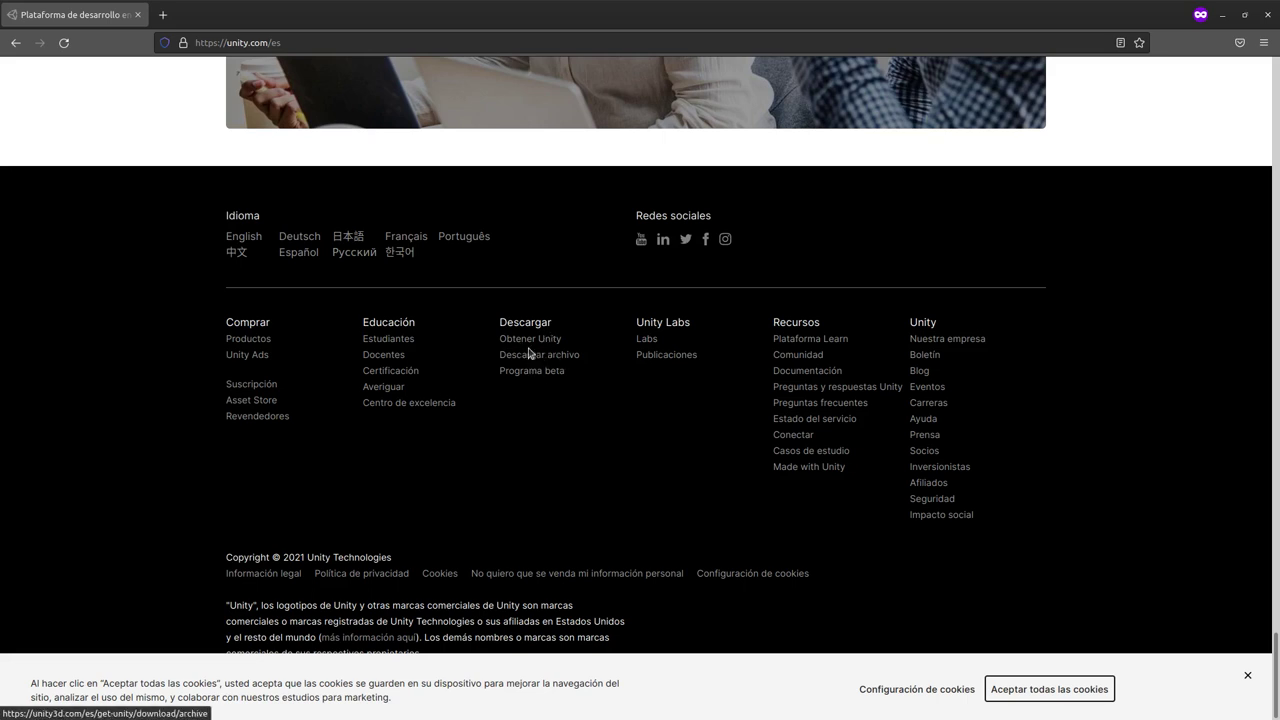
pyautogui.click(526, 341)
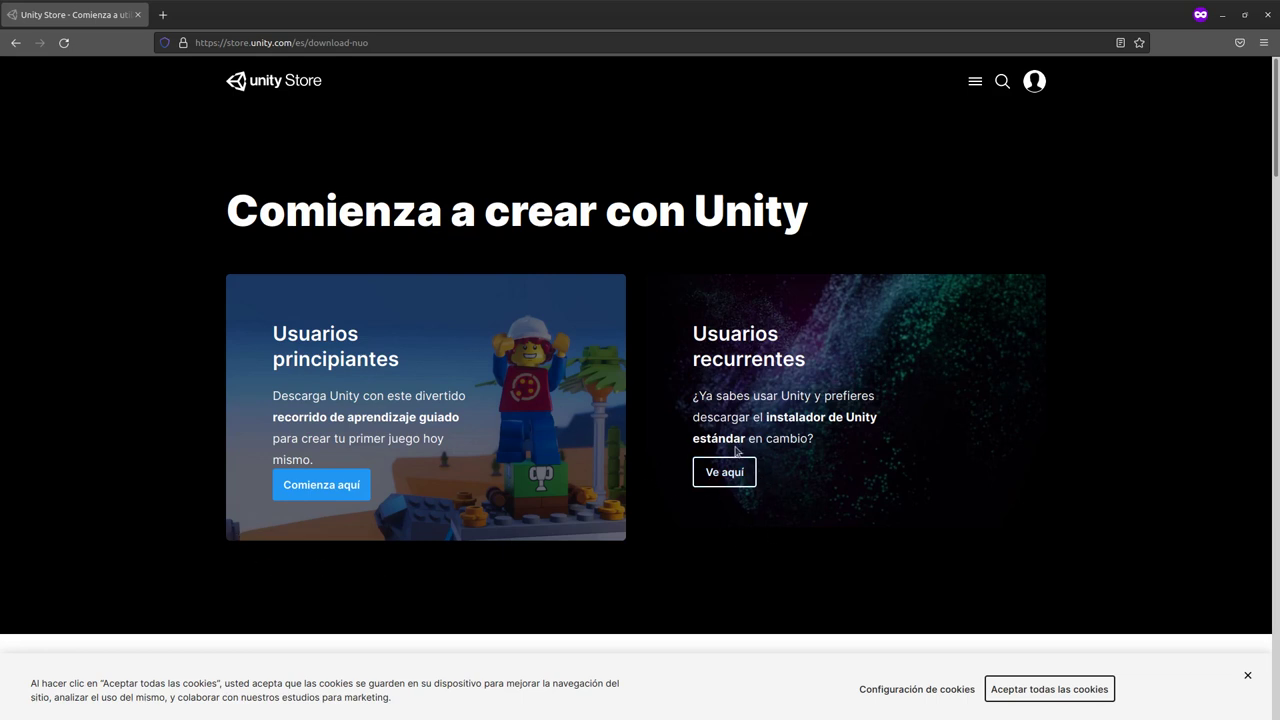
# Step: Start the beginner download, accept the Términos, and save UnityHub.AppImage to disk
pyautogui.click(315, 497)
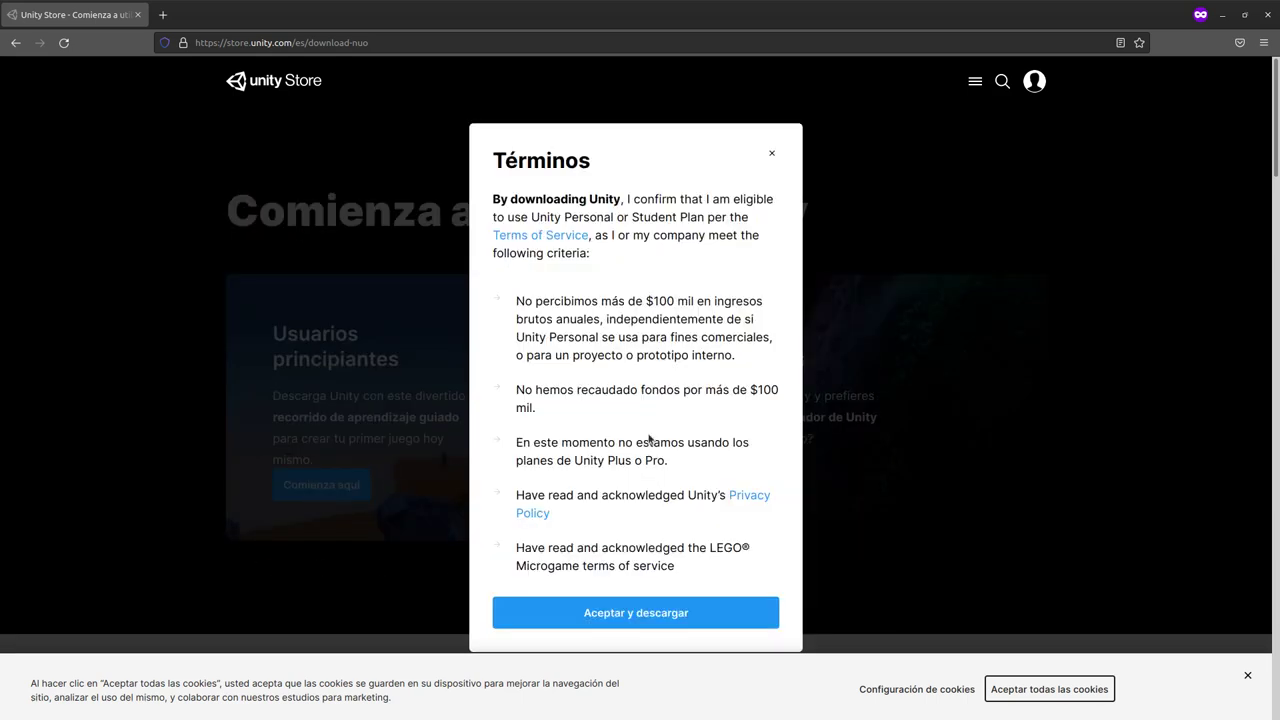
pyautogui.scroll(-4, 650, 438)
pyautogui.scroll(3, 670, 335)
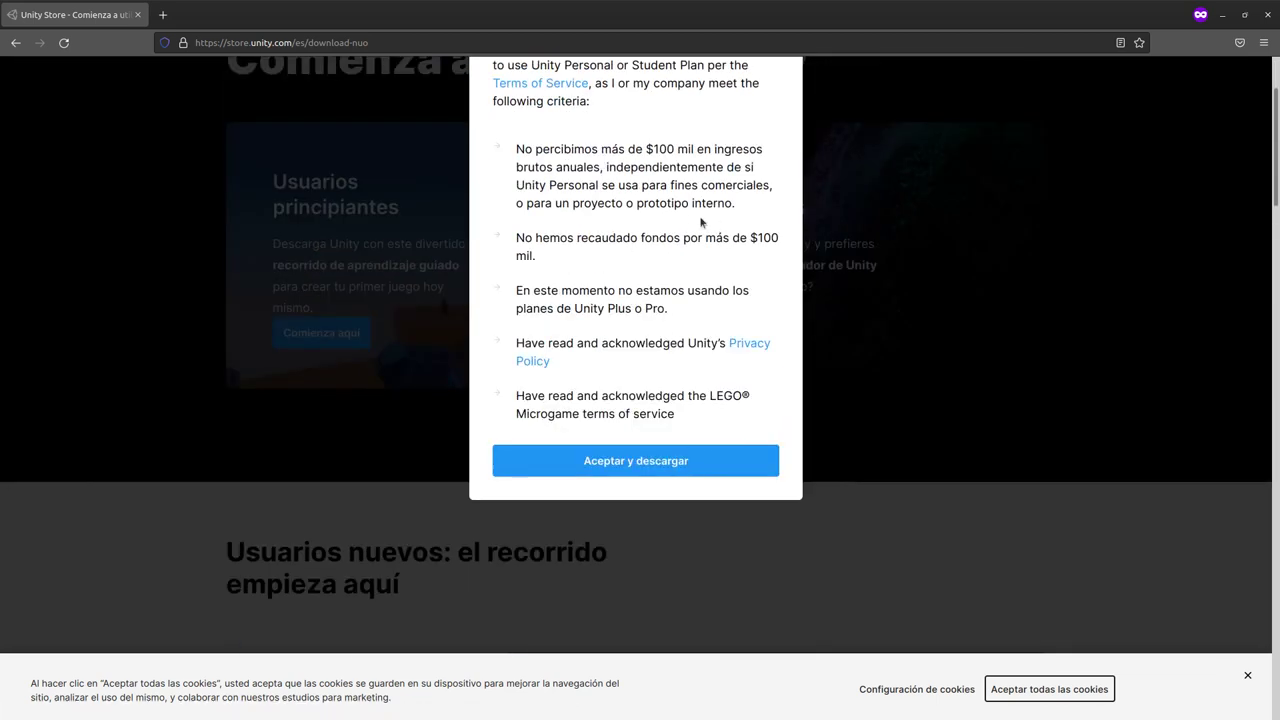
pyautogui.scroll(3, 577, 322)
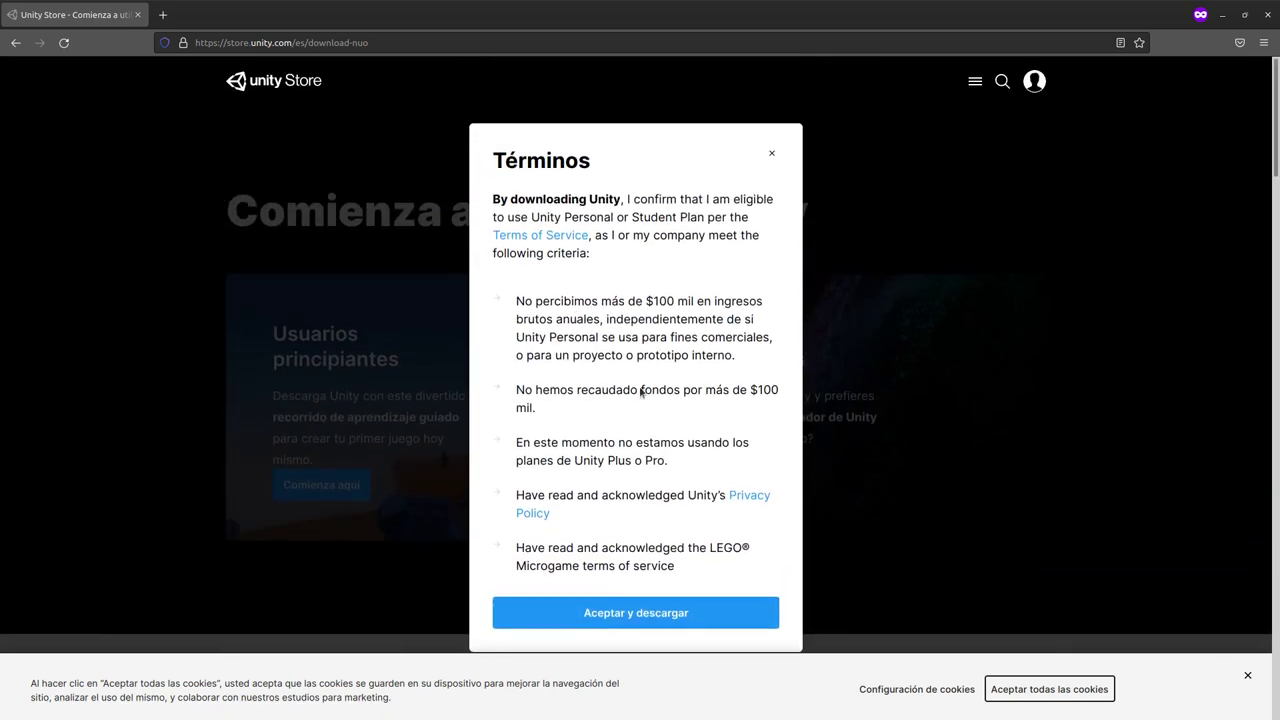
pyautogui.scroll(-3, 622, 406)
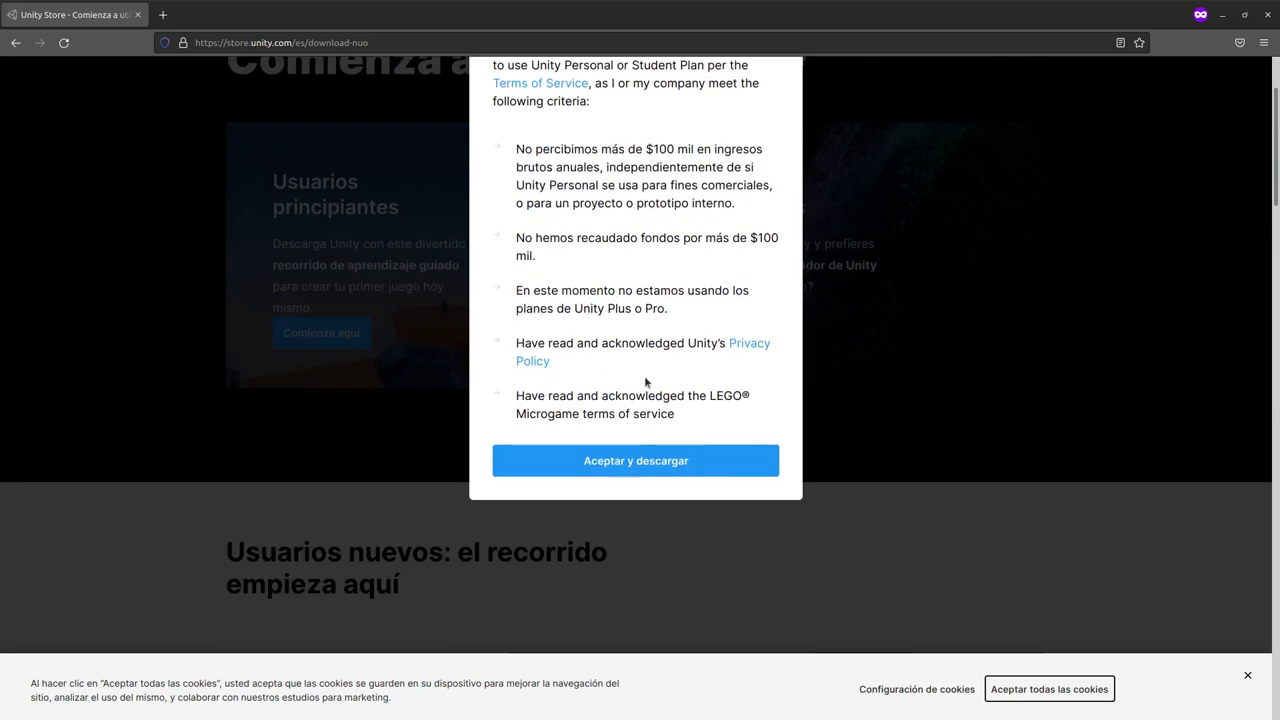
pyautogui.click(649, 468)
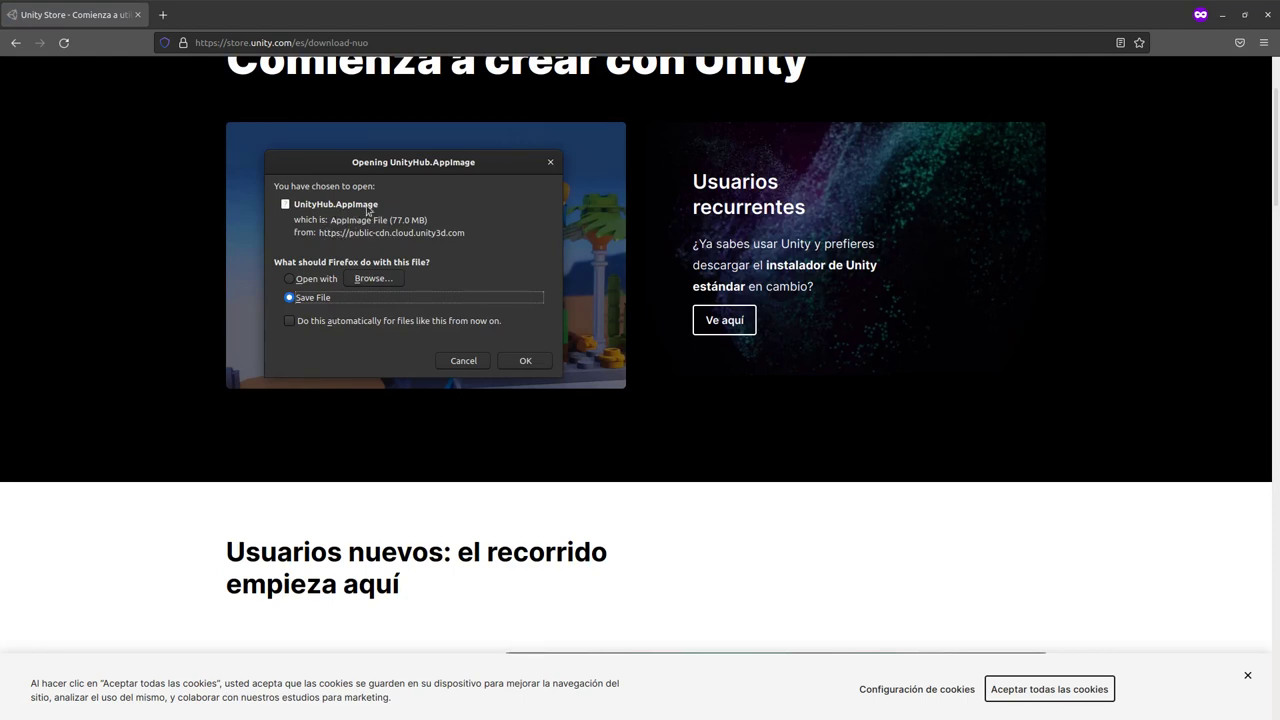
pyautogui.click(525, 361)
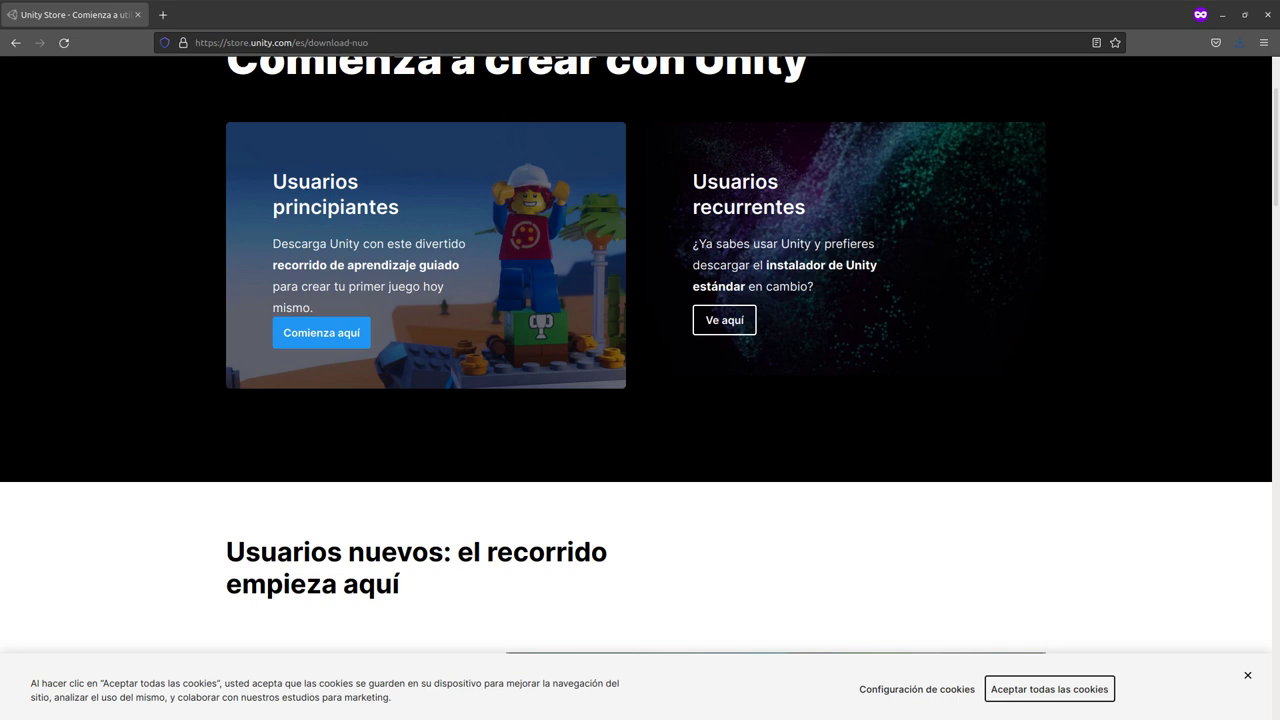
# Step: Minimize the browser, arrange the Files window and select UnityHub.AppImage in Documents
pyautogui.moveTo(405, 96); pyautogui.dragTo(447, 112)
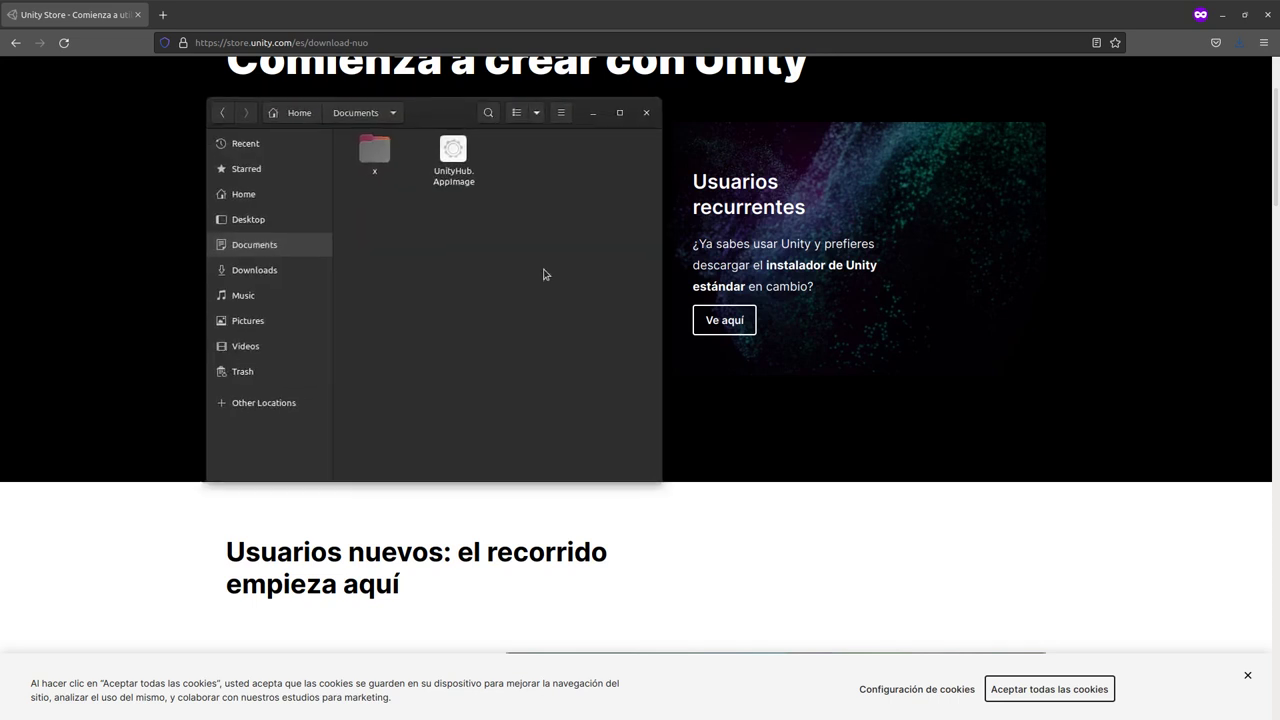
pyautogui.click(1222, 14)
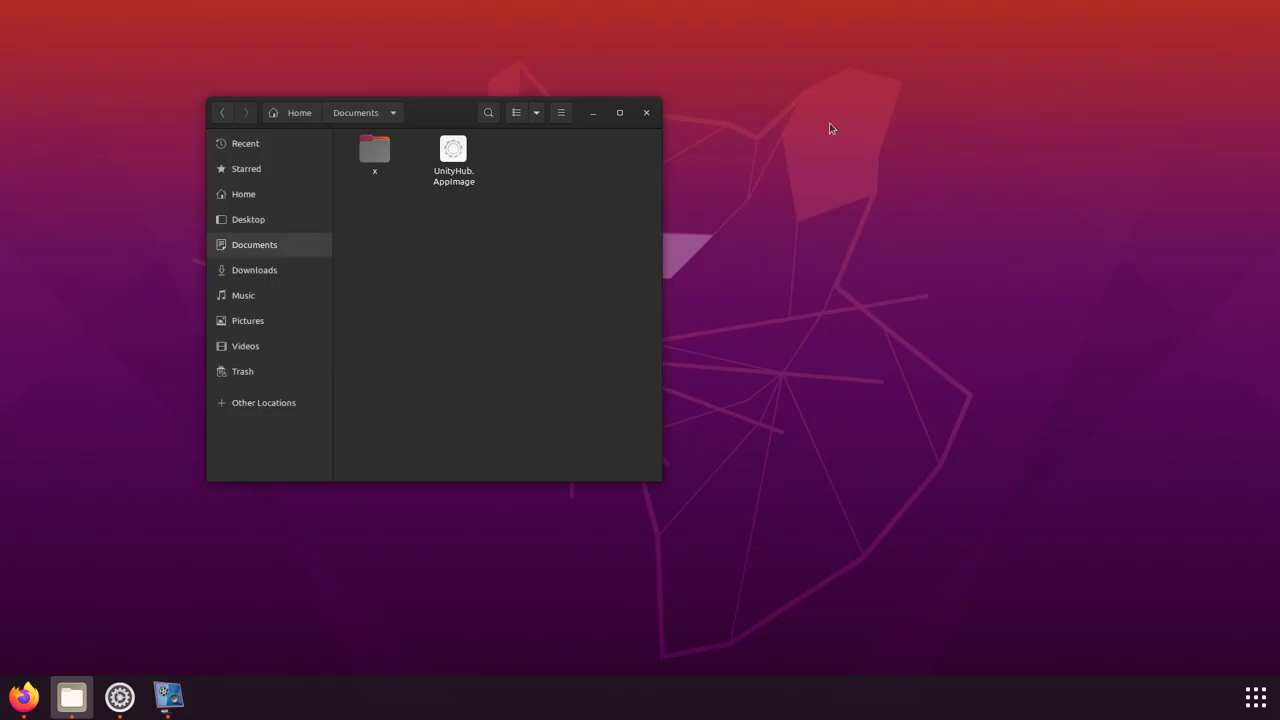
pyautogui.moveTo(446, 120); pyautogui.dragTo(462, 149)
pyautogui.click(479, 216)
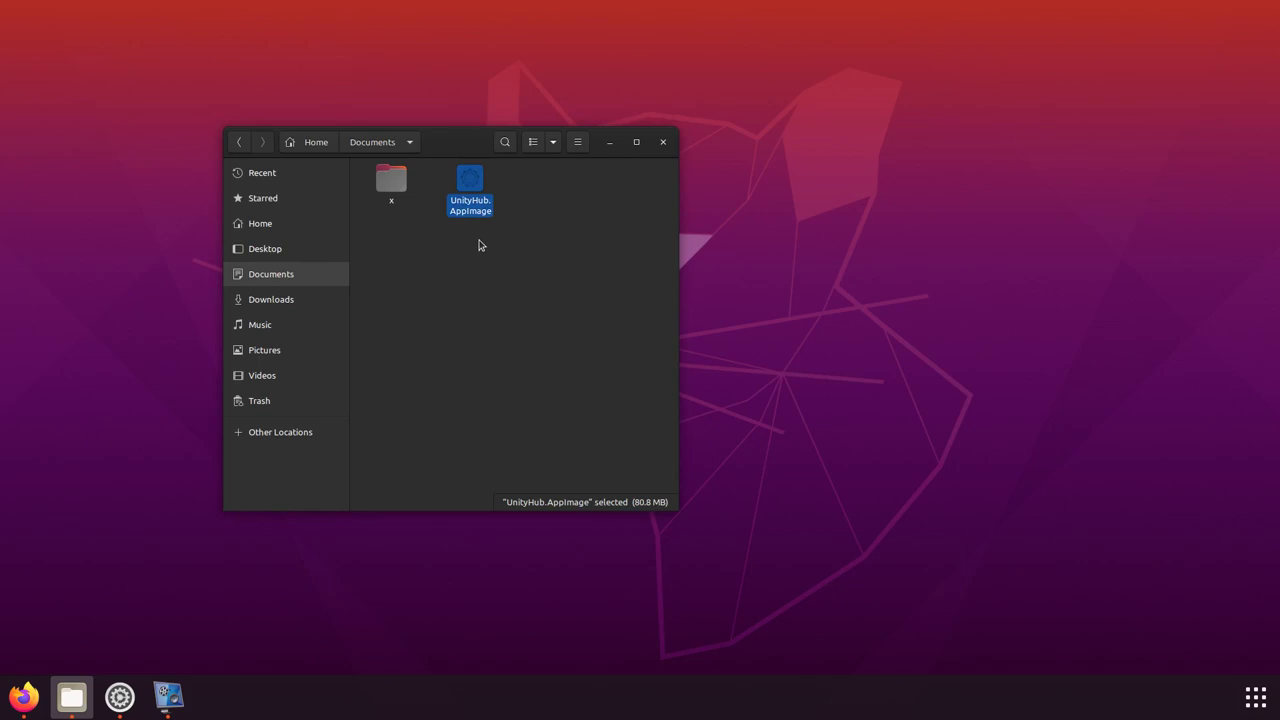
pyautogui.click(517, 283)
pyautogui.click(476, 204)
# Step: Enable 'Allow executing file as program' in UnityHub.AppImage's Permissions properties
pyautogui.rightClick(476, 188)
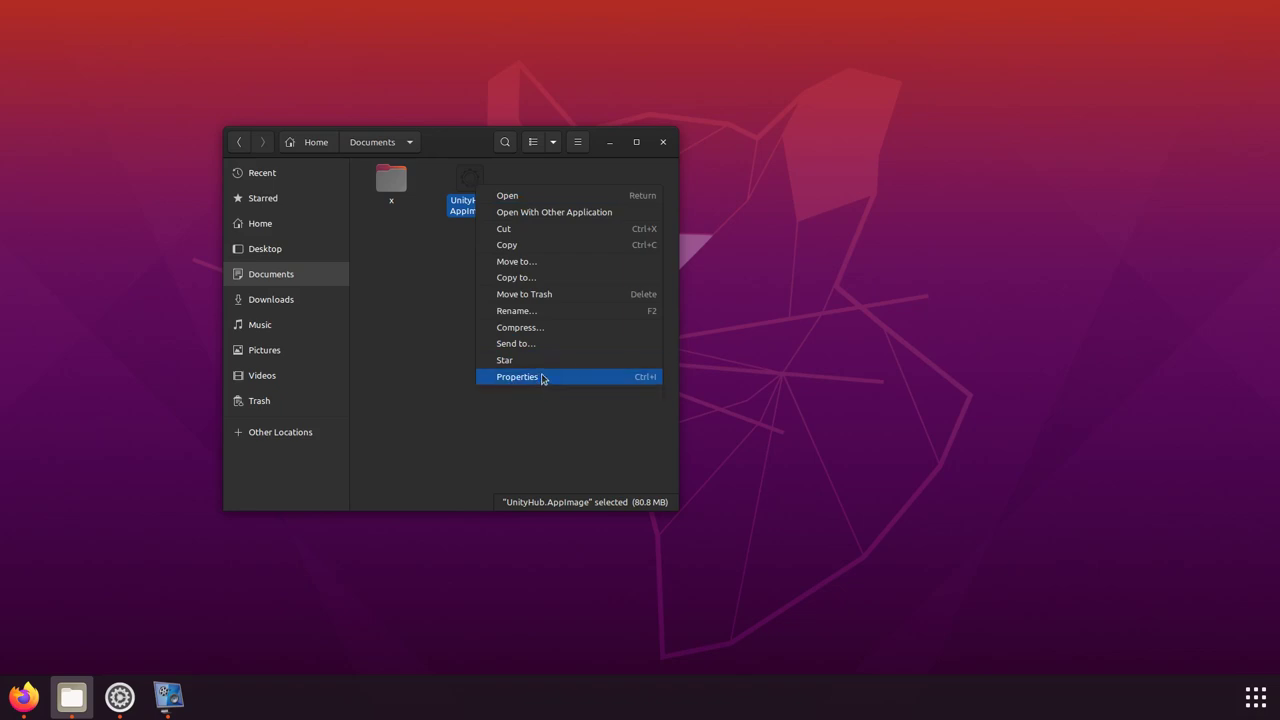
pyautogui.click(541, 378)
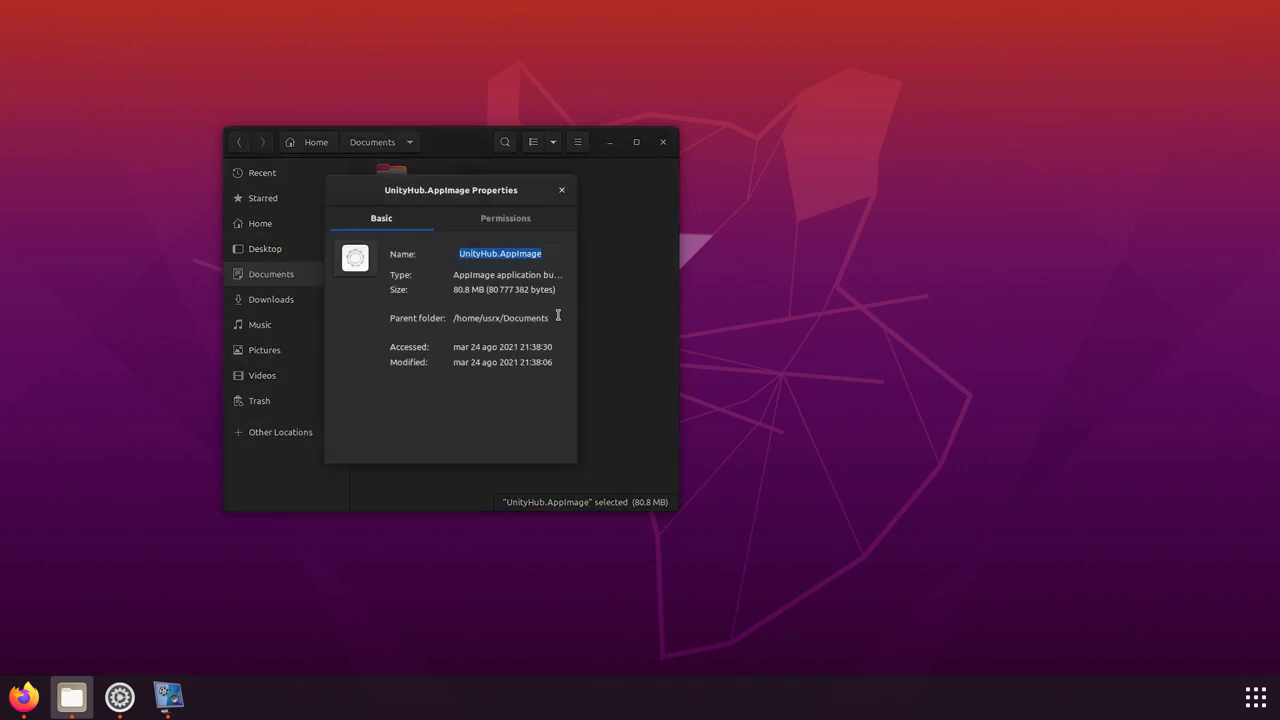
pyautogui.click(508, 223)
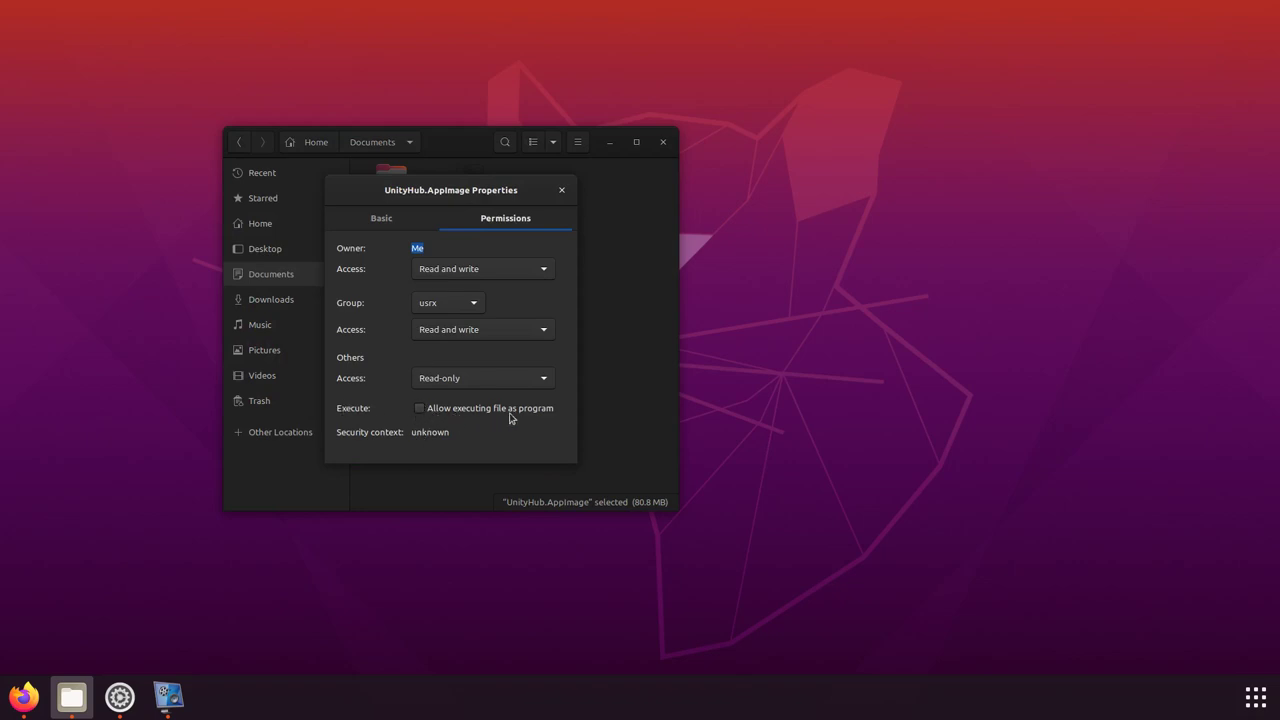
pyautogui.click(421, 414)
pyautogui.click(562, 191)
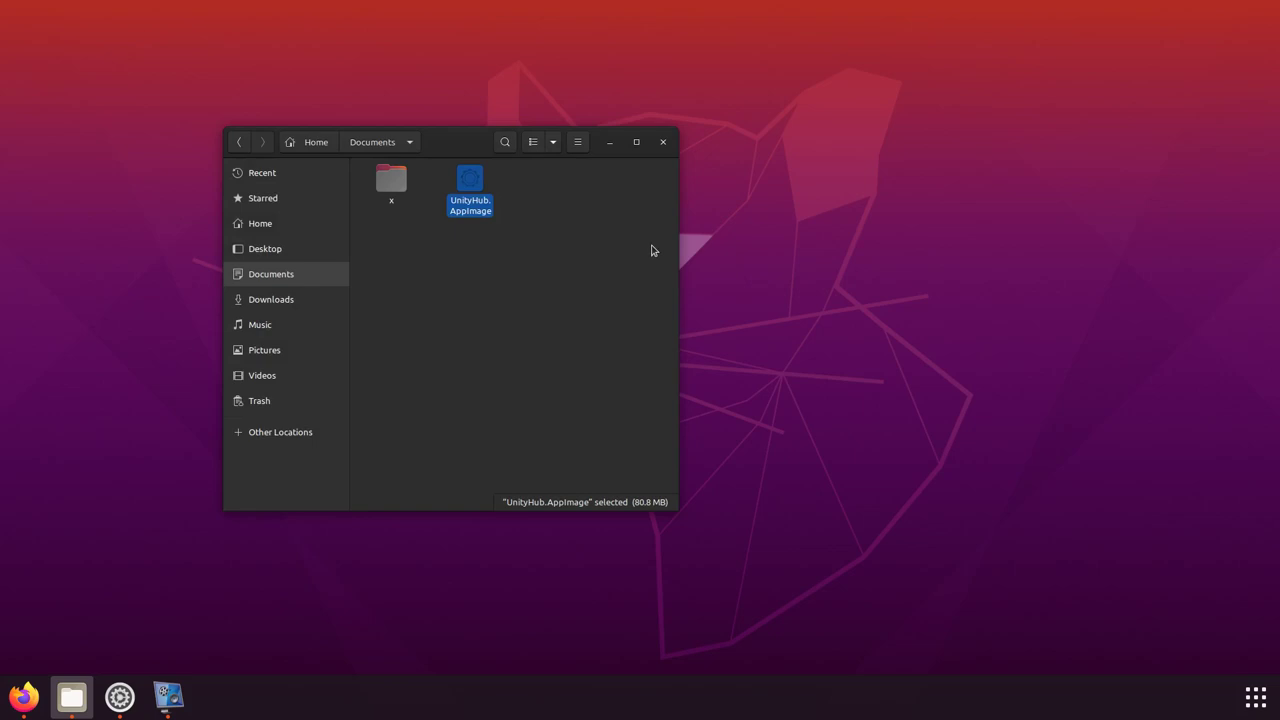
pyautogui.click(631, 310)
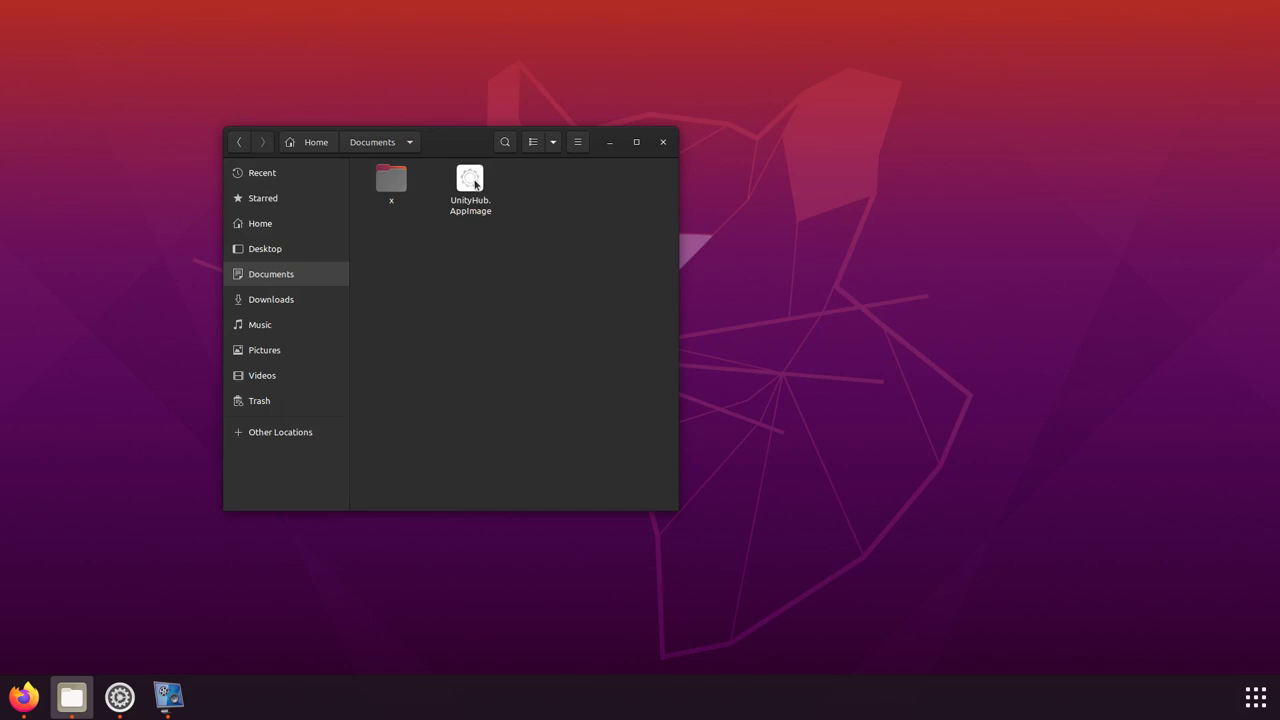
# Step: Launch UnityHub.AppImage and agree to the Unity Terms of Service
pyautogui.doubleClick(476, 184)
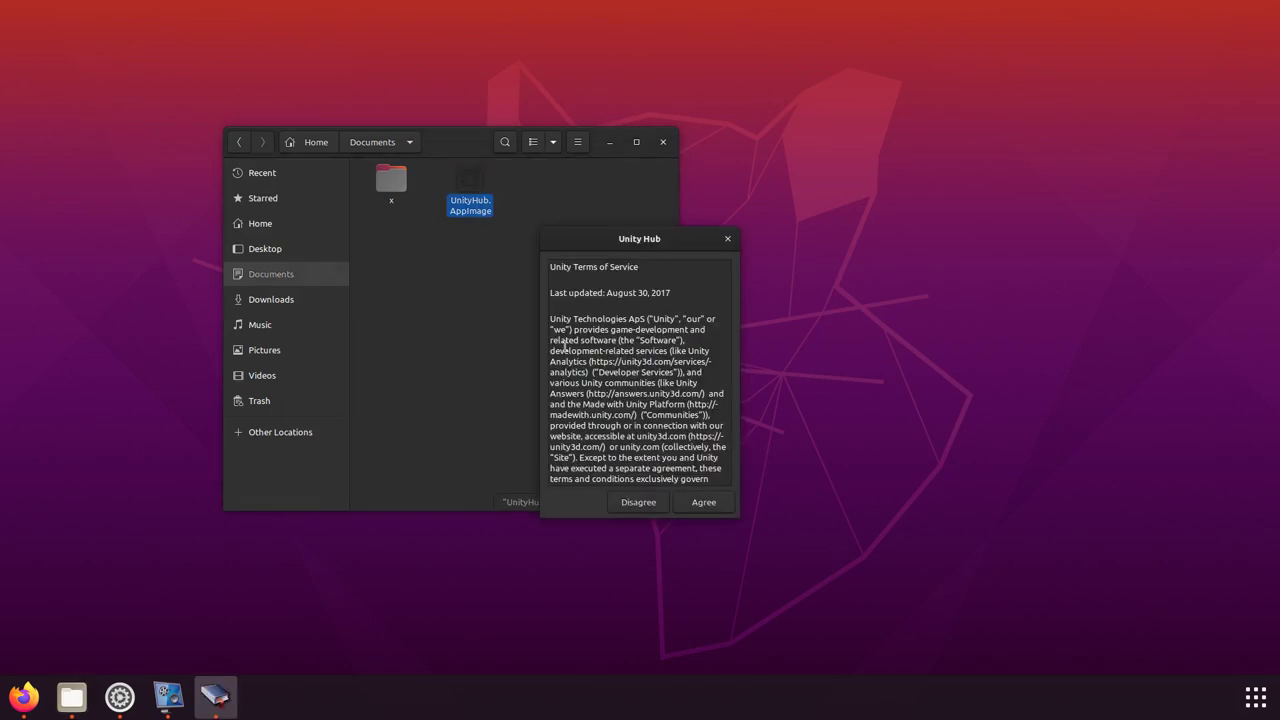
pyautogui.click(610, 143)
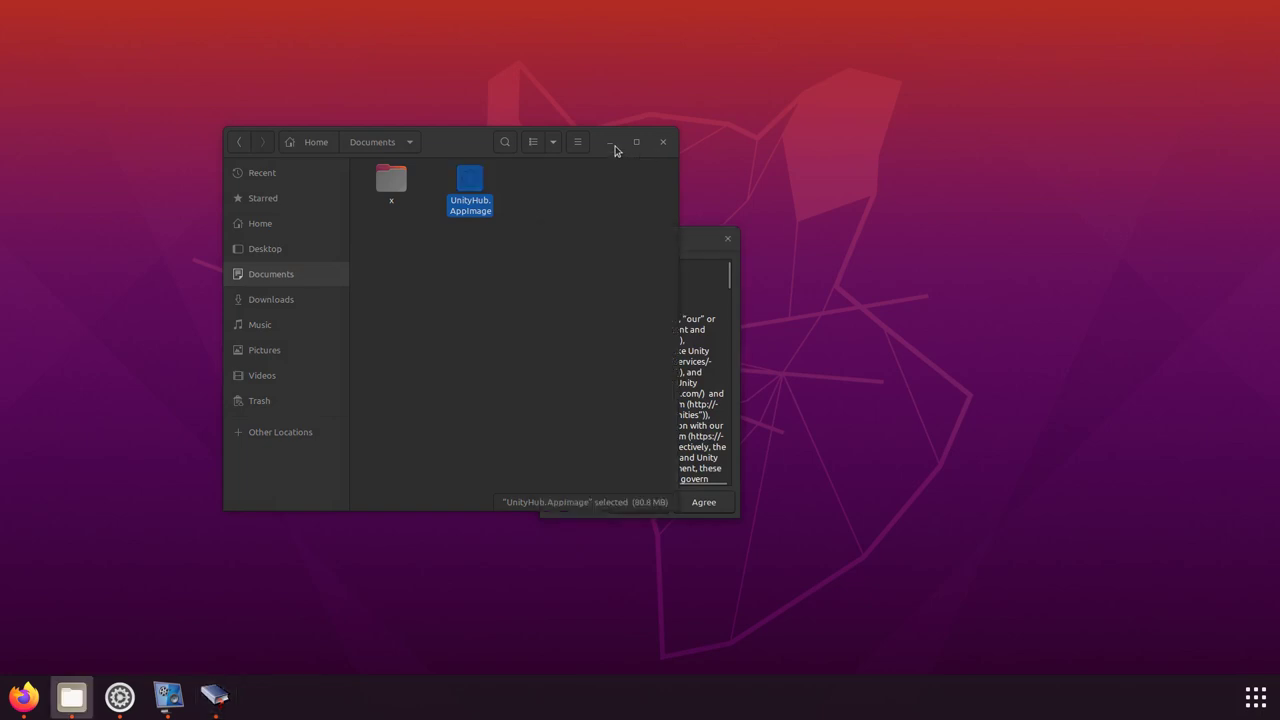
pyautogui.moveTo(658, 245); pyautogui.dragTo(620, 208)
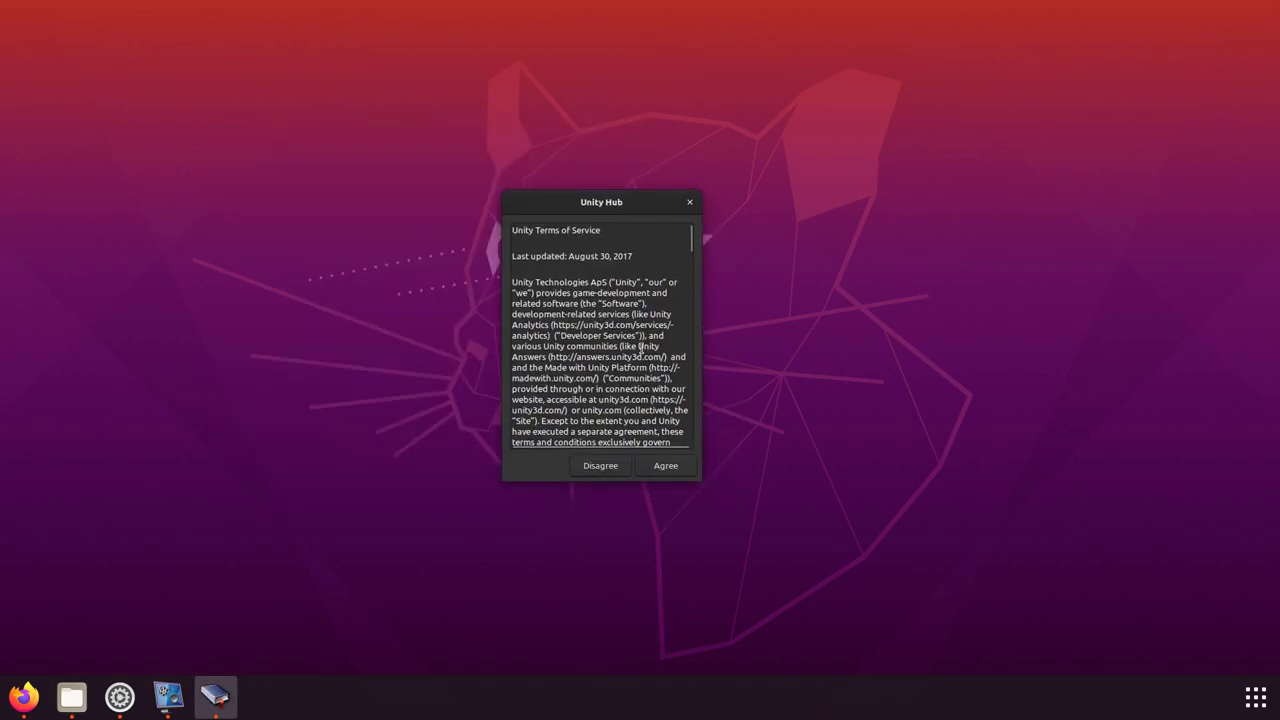
pyautogui.click(668, 466)
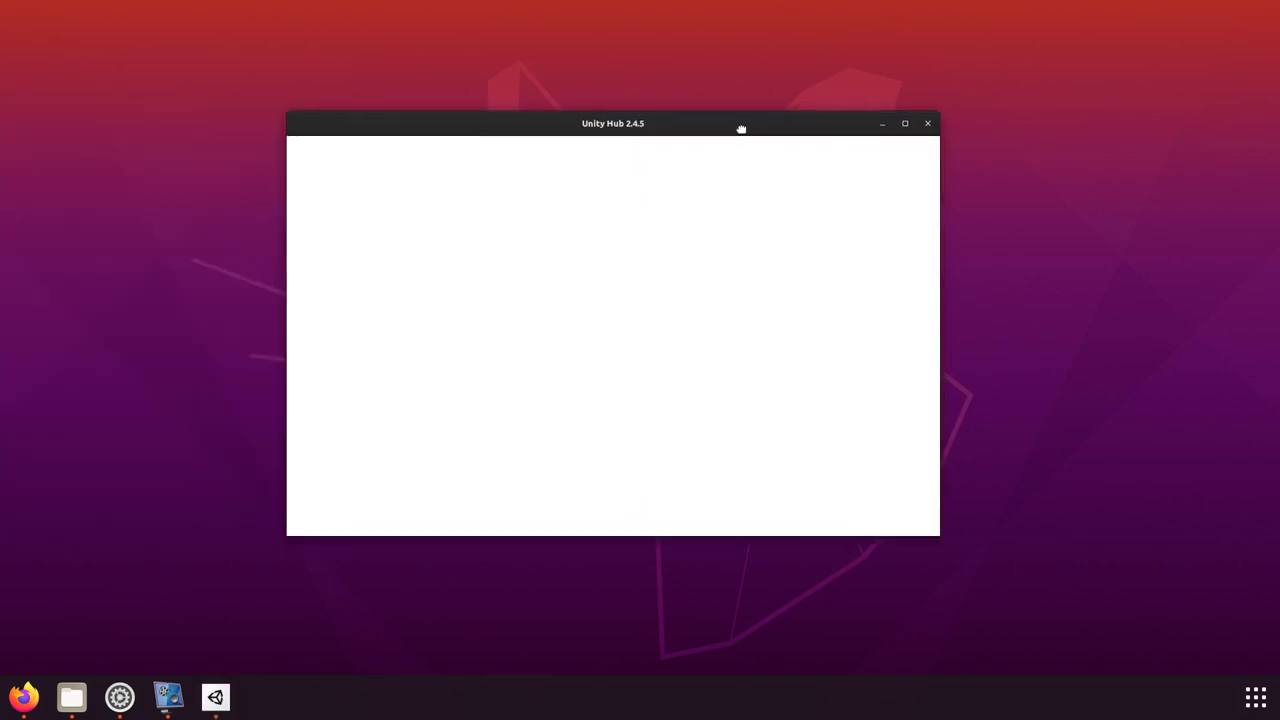
pyautogui.moveTo(737, 129); pyautogui.dragTo(825, 151)
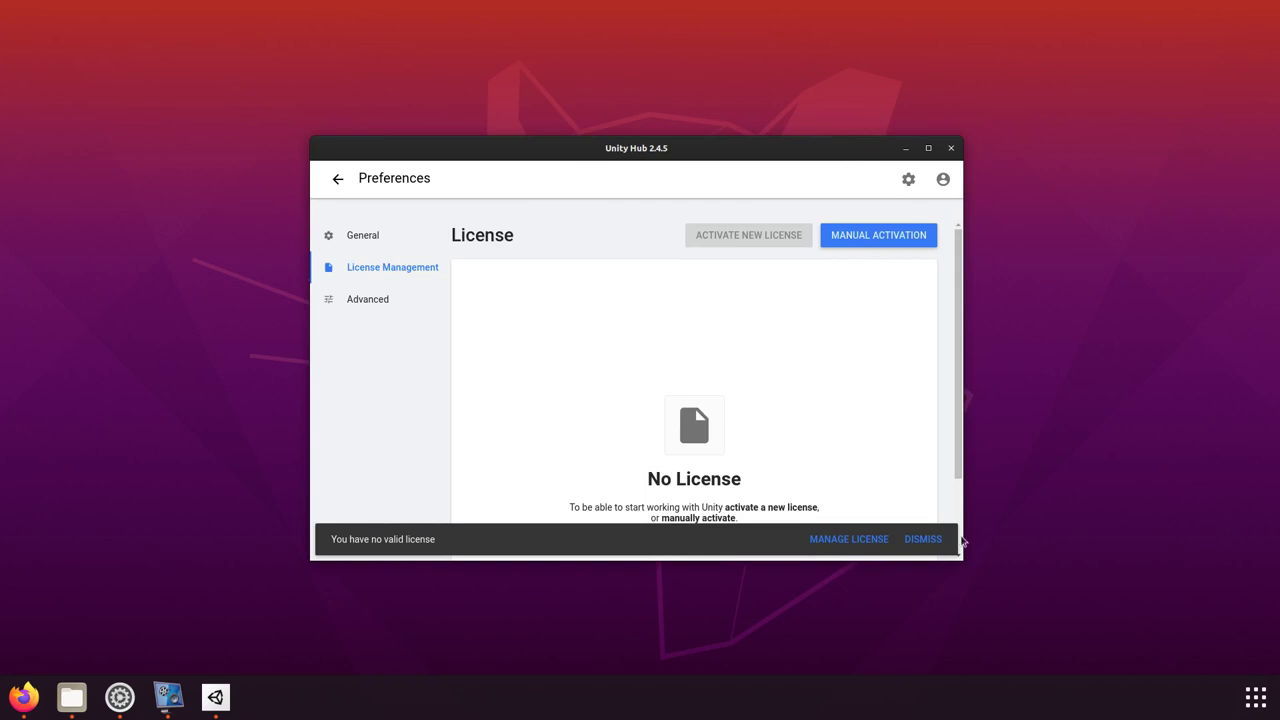
pyautogui.click(1021, 473)
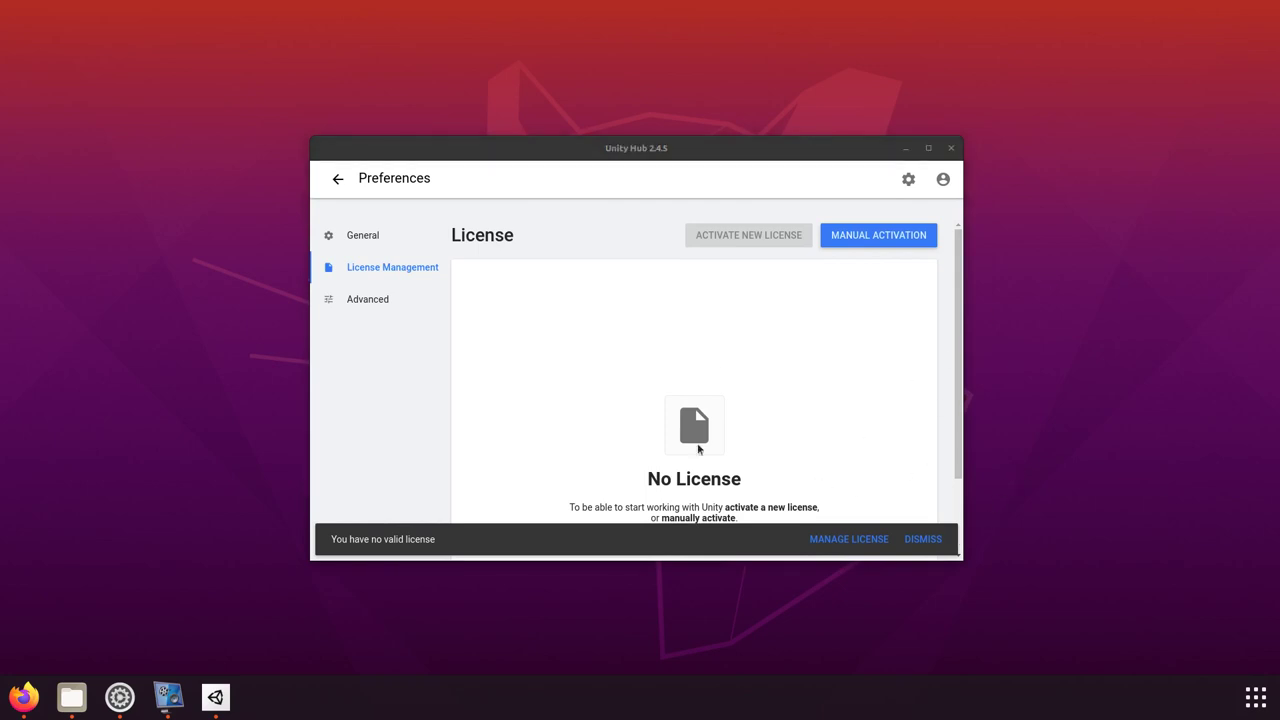
pyautogui.click(549, 414)
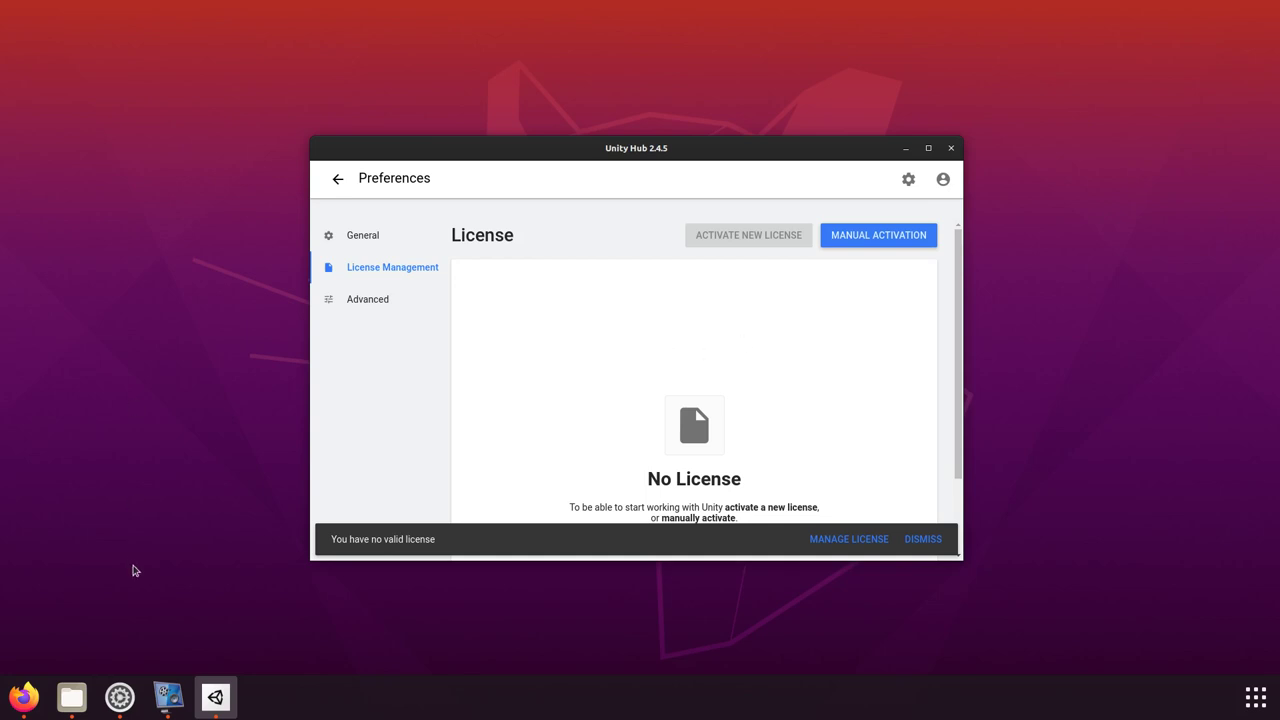
# Step: Back in Firefox, choose Crear una Unity ID from the profile menu
pyautogui.click(24, 697)
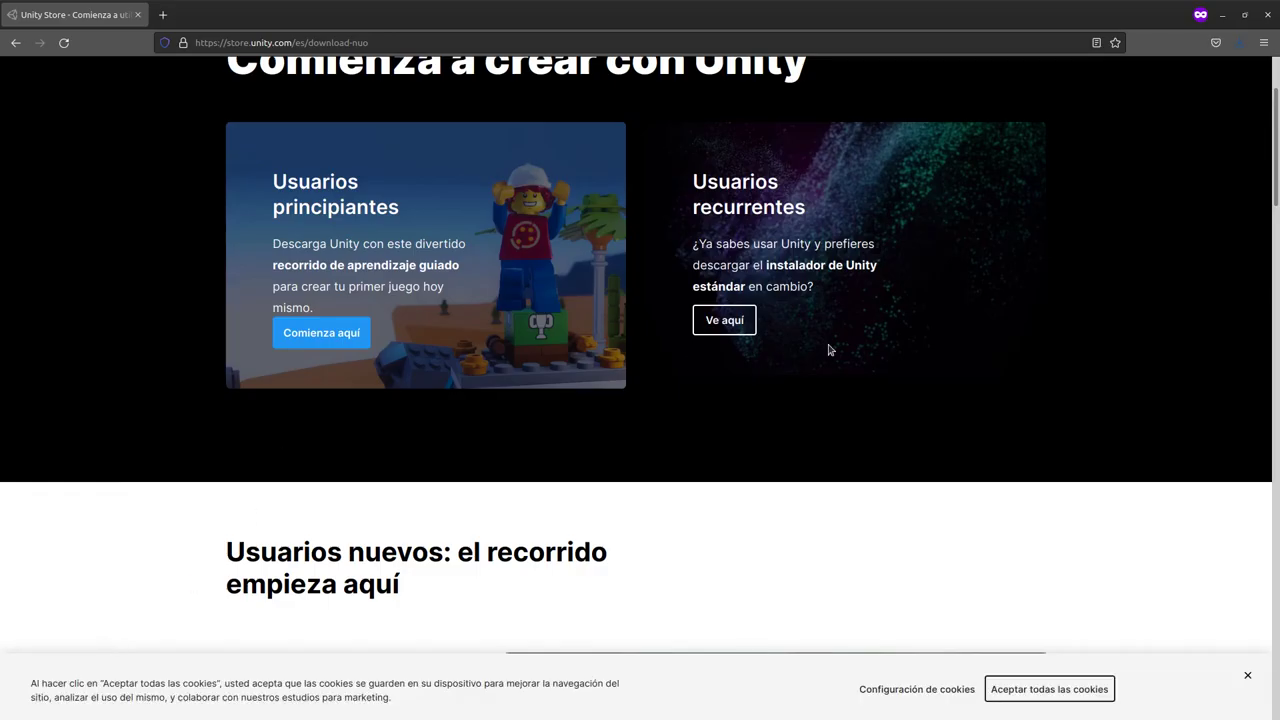
pyautogui.scroll(3, 828, 349)
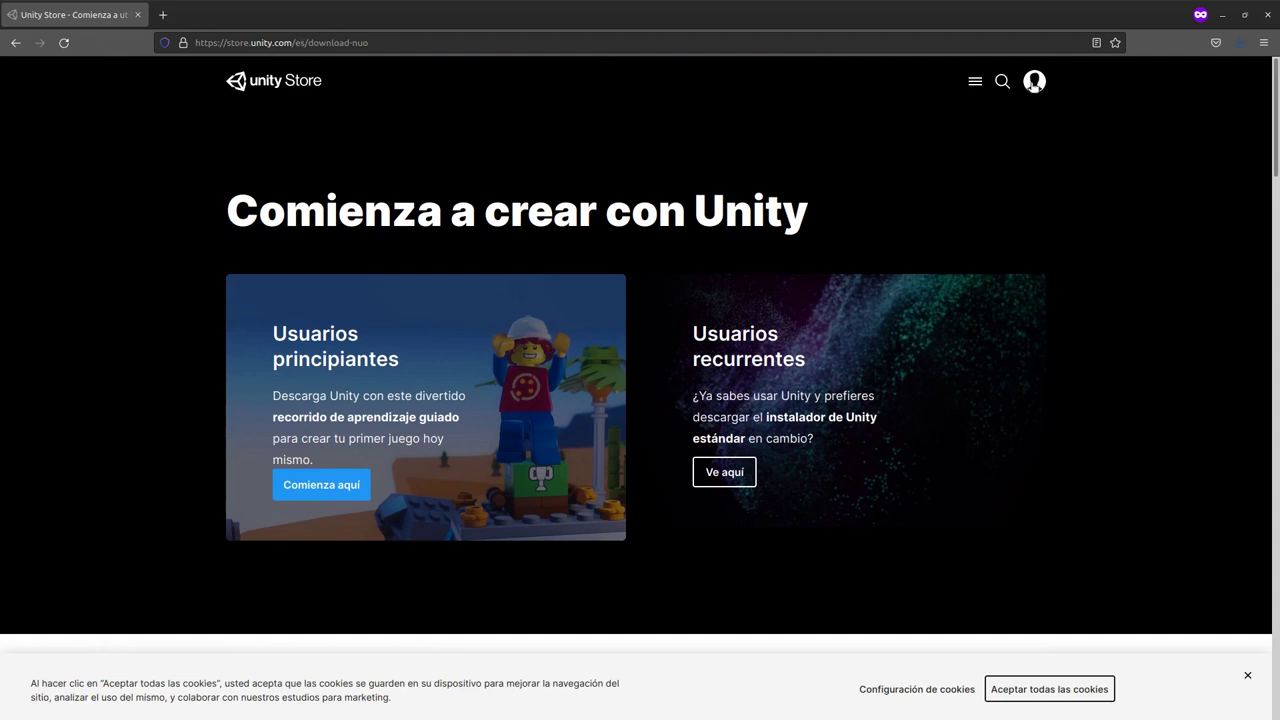
pyautogui.click(1034, 82)
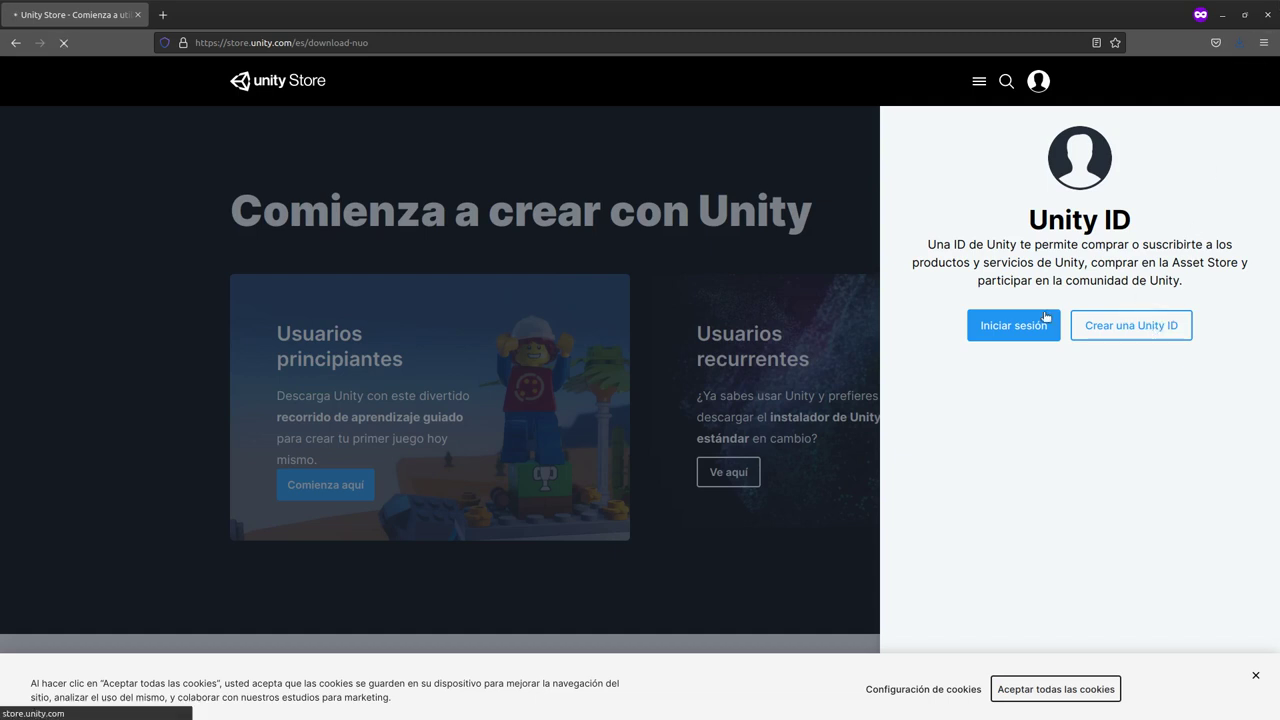
pyautogui.click(1175, 336)
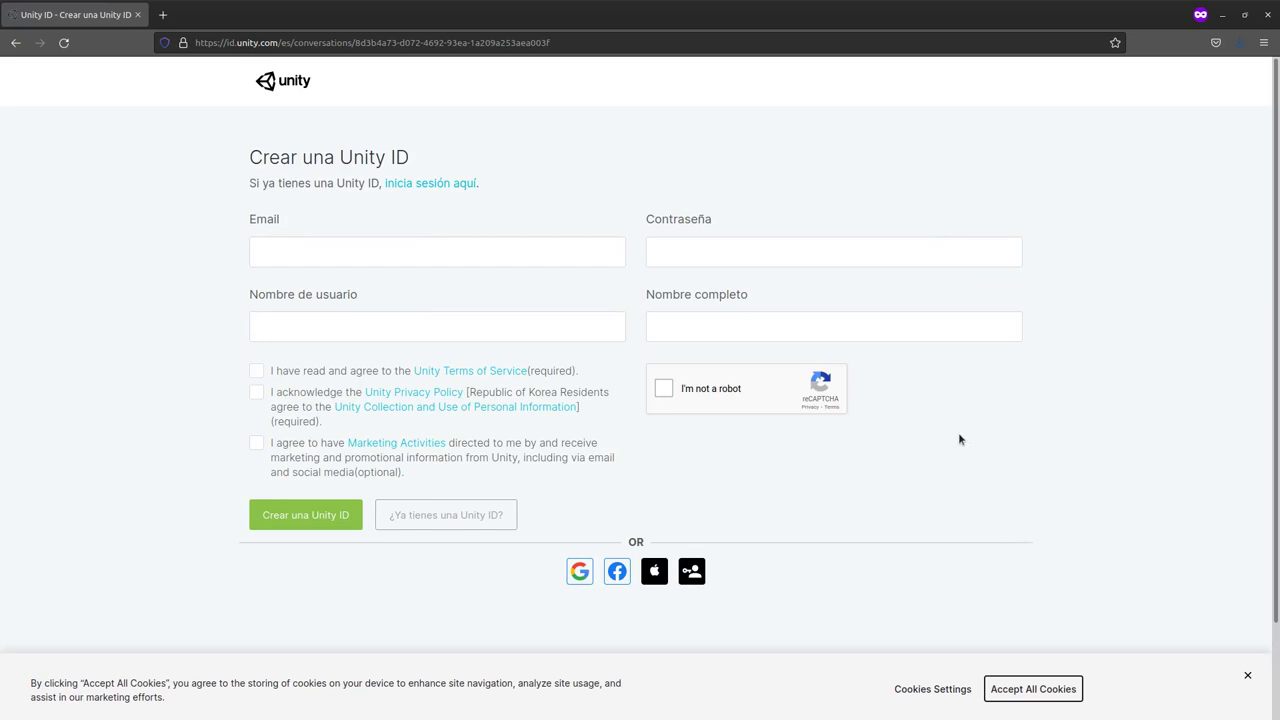
# Step: Tick the Unity privacy policy consent box on the sign-up form
pyautogui.click(256, 392)
pyautogui.scroll(-2, 814, 578)
pyautogui.scroll(2, 817, 580)
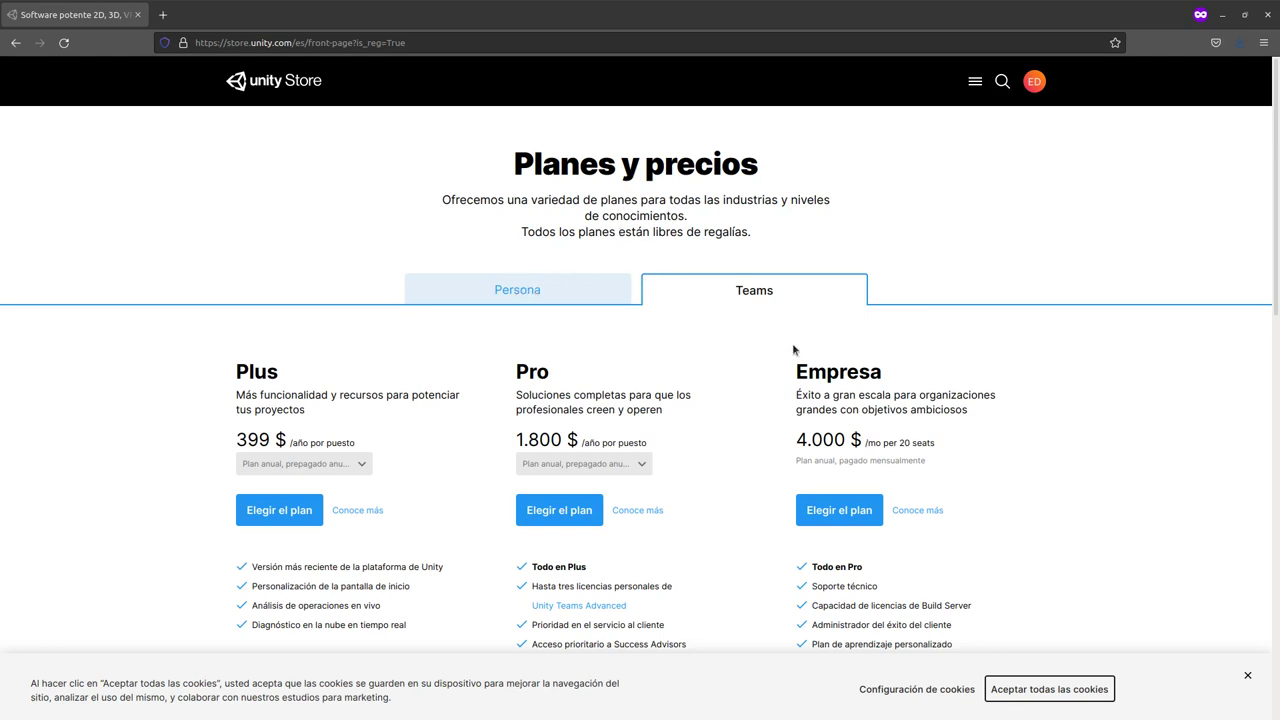
pyautogui.scroll(-3, 854, 383)
pyautogui.scroll(2, 849, 375)
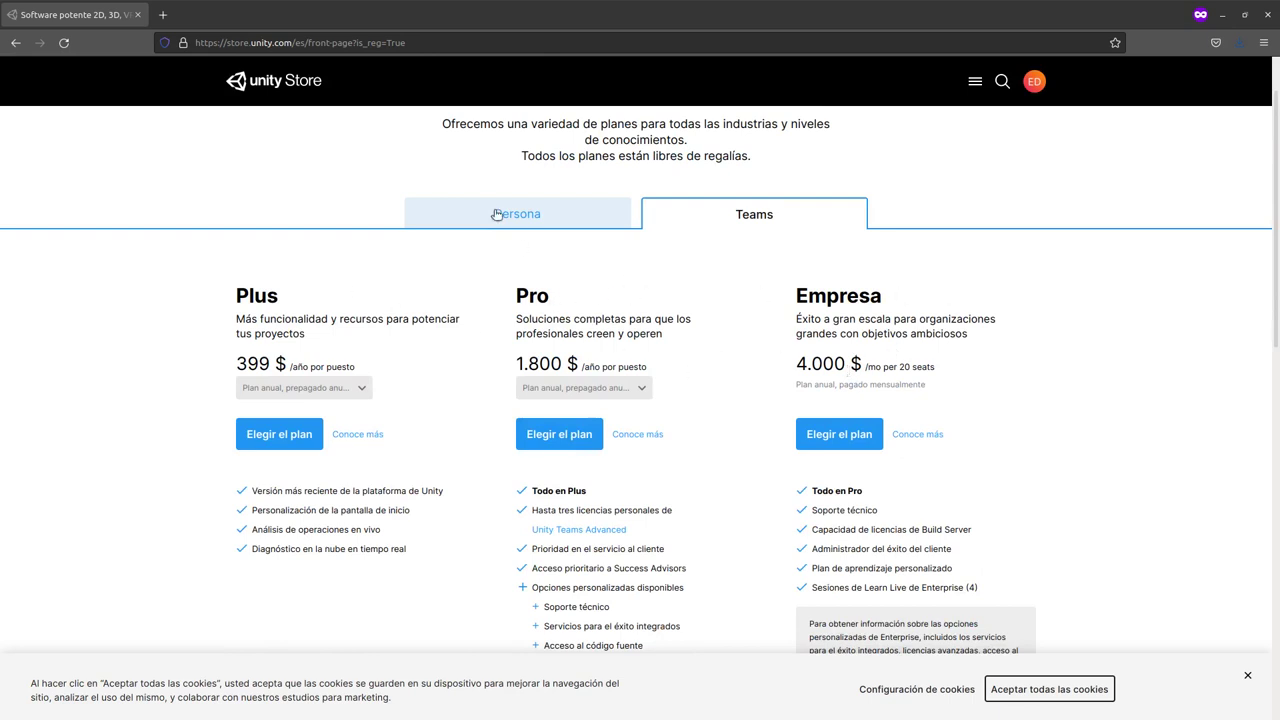
pyautogui.click(555, 212)
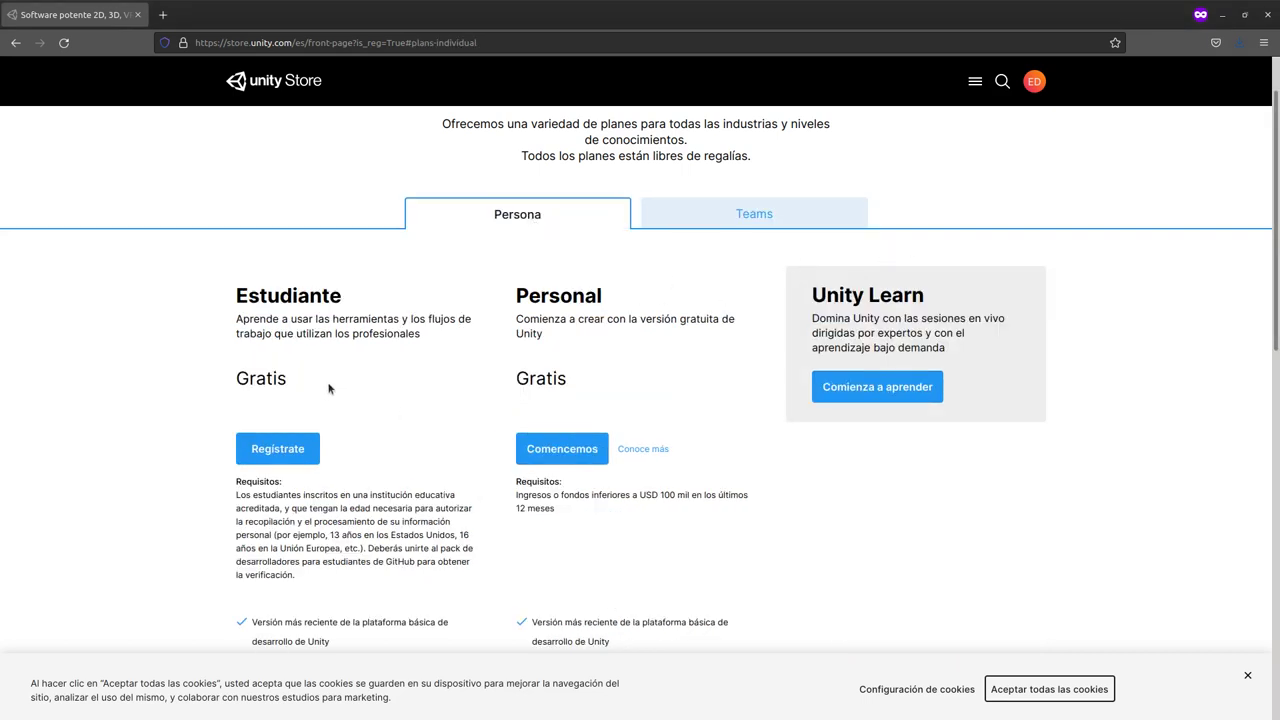
pyautogui.scroll(-3, 340, 466)
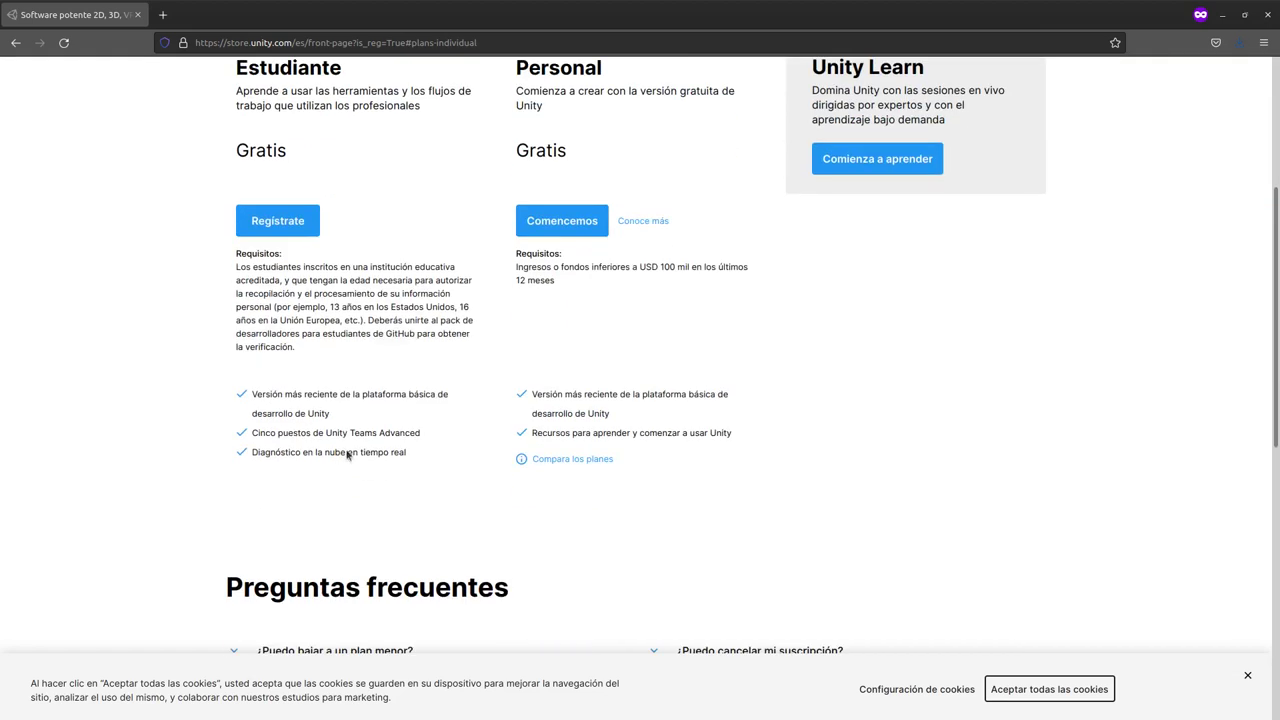
pyautogui.scroll(1, 586, 400)
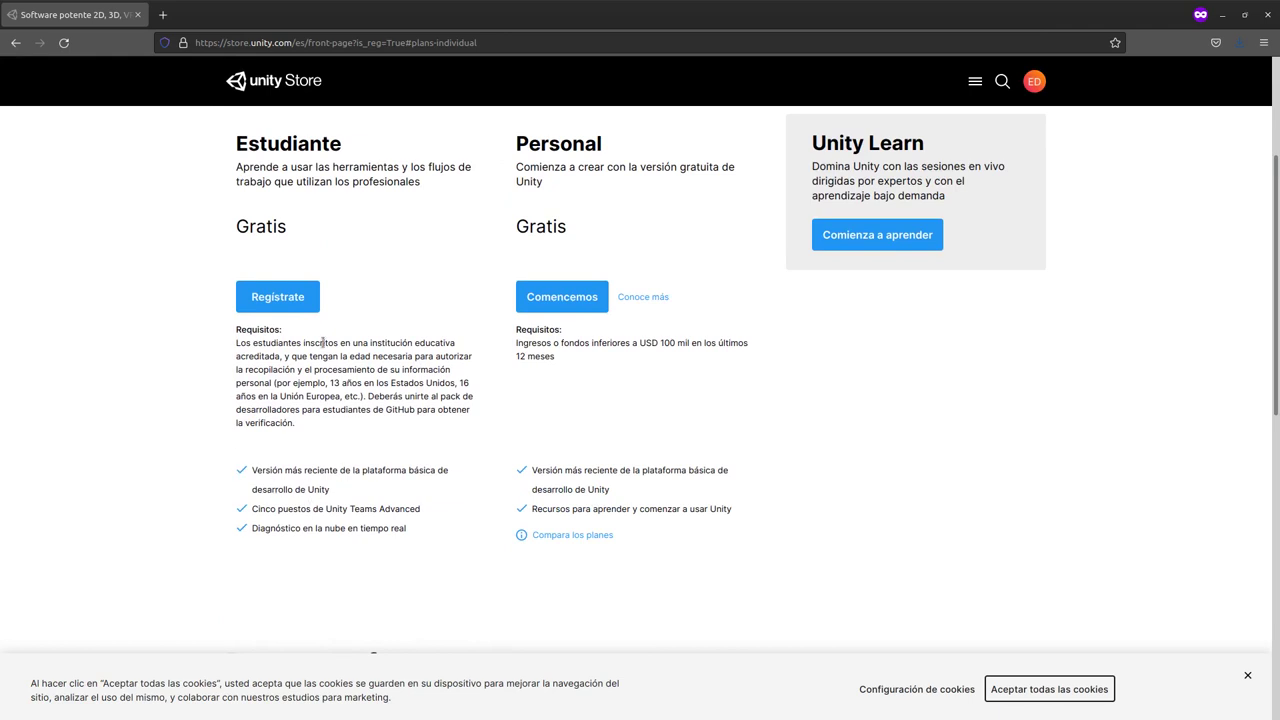
pyautogui.scroll(-3, 331, 425)
pyautogui.scroll(4, 332, 423)
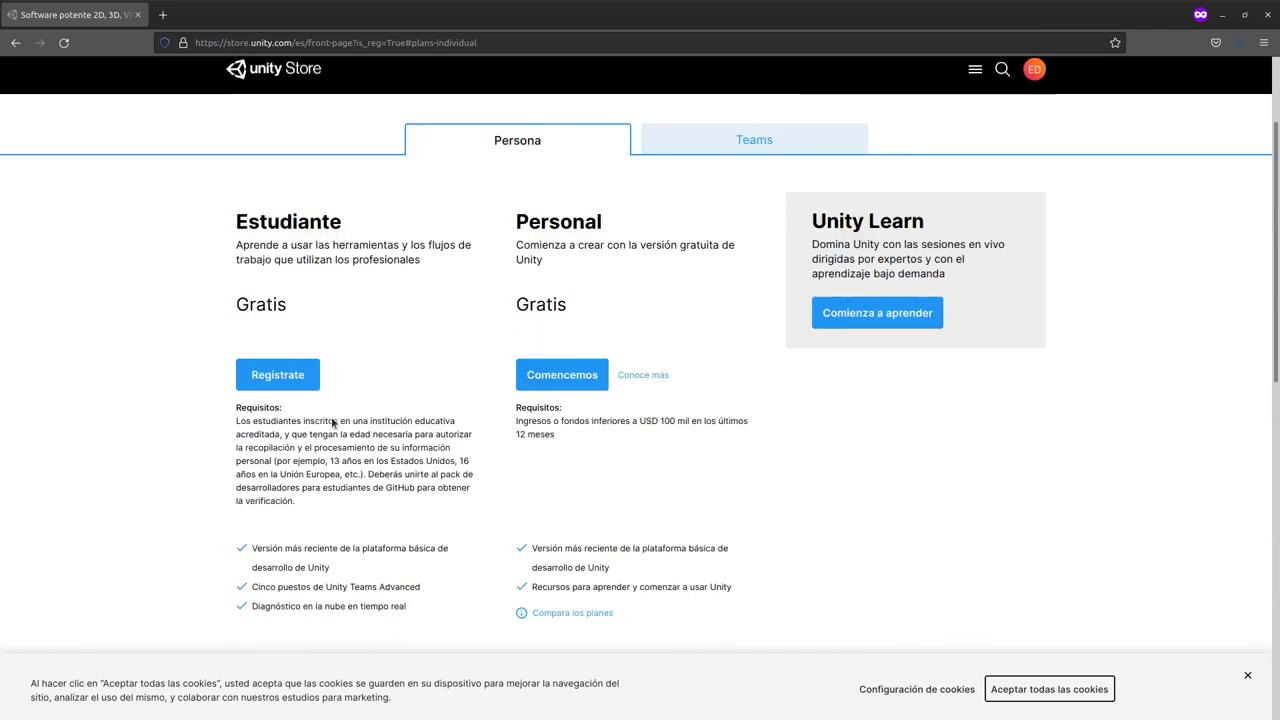
pyautogui.scroll(1, 332, 423)
pyautogui.scroll(-2, 498, 461)
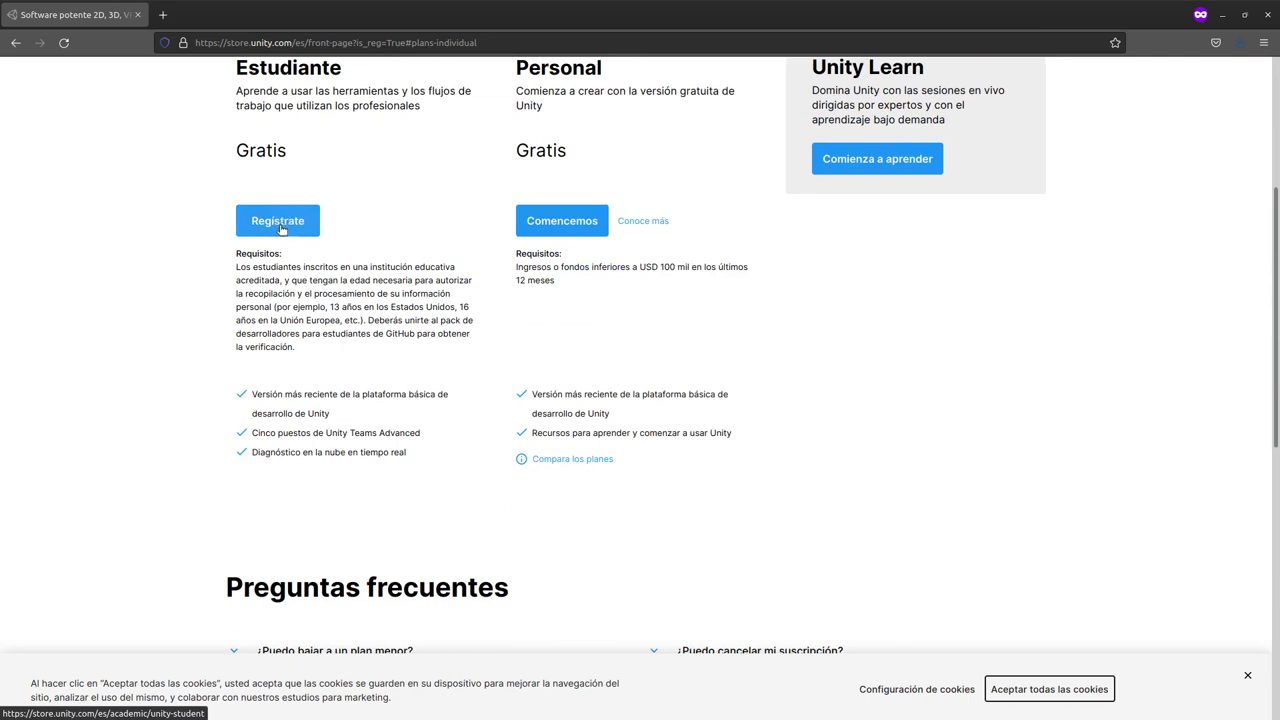
pyautogui.click(281, 221)
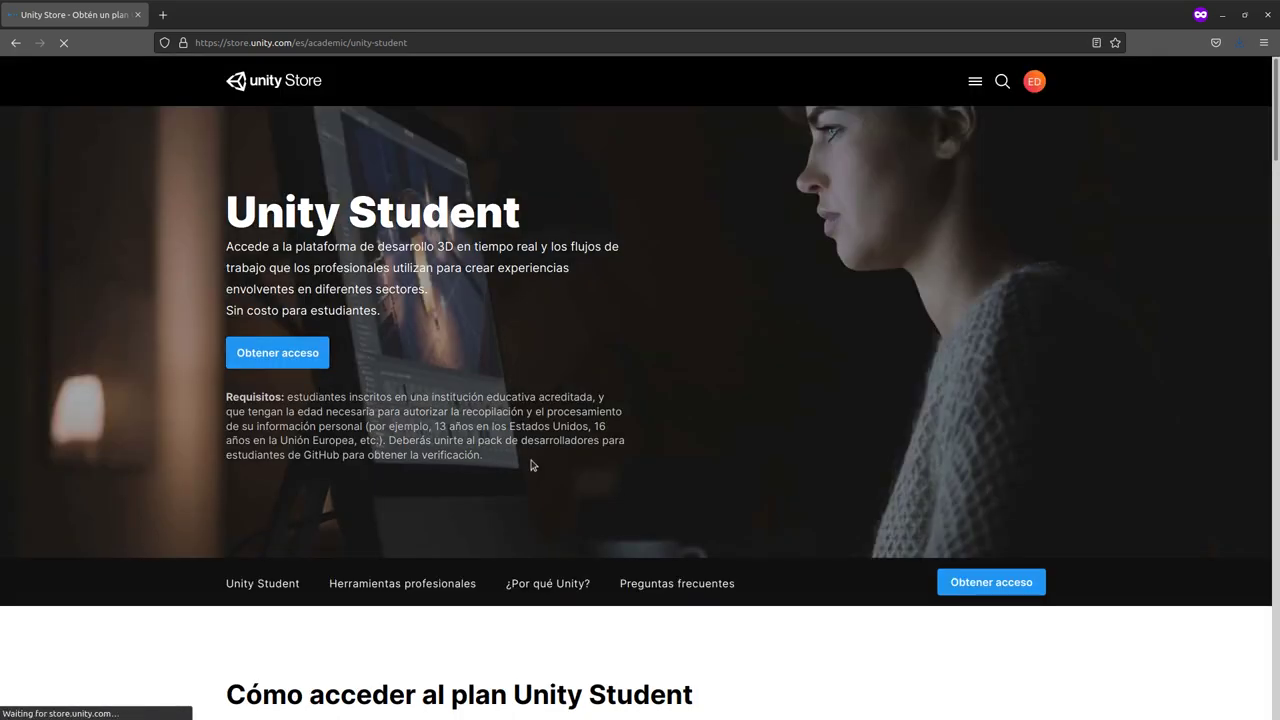
pyautogui.scroll(-5, 588, 461)
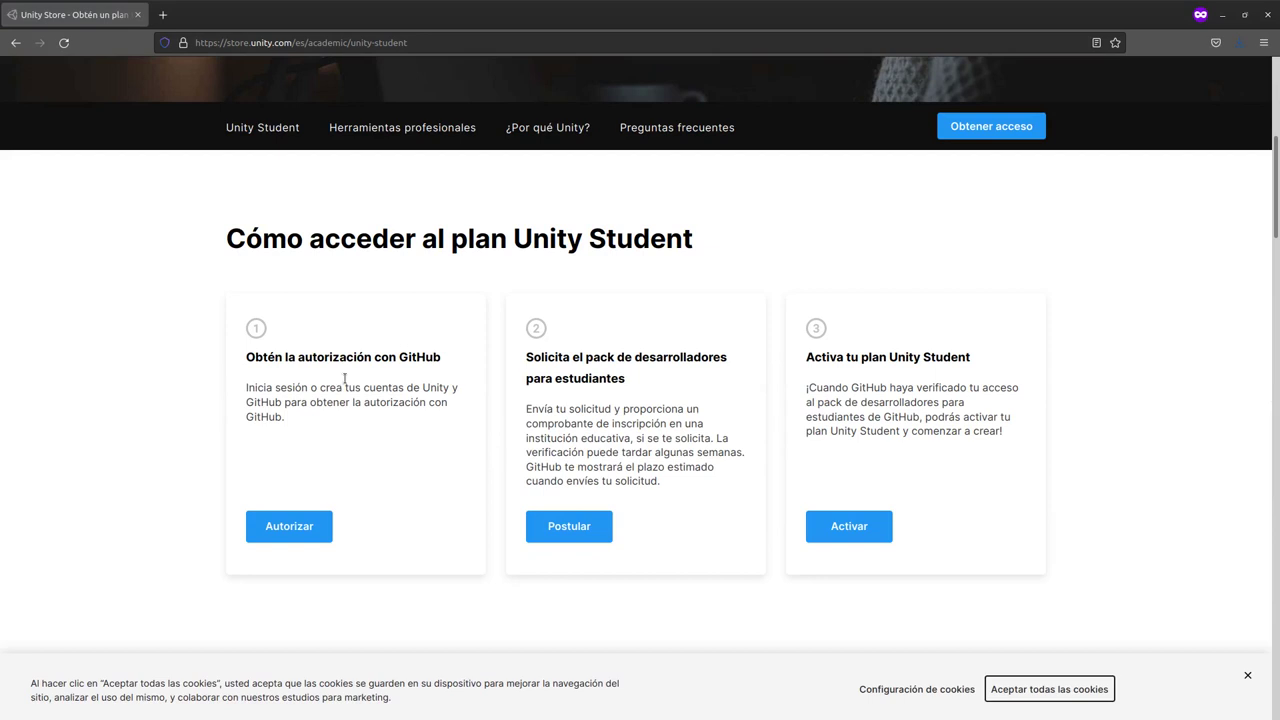
pyautogui.click(16, 42)
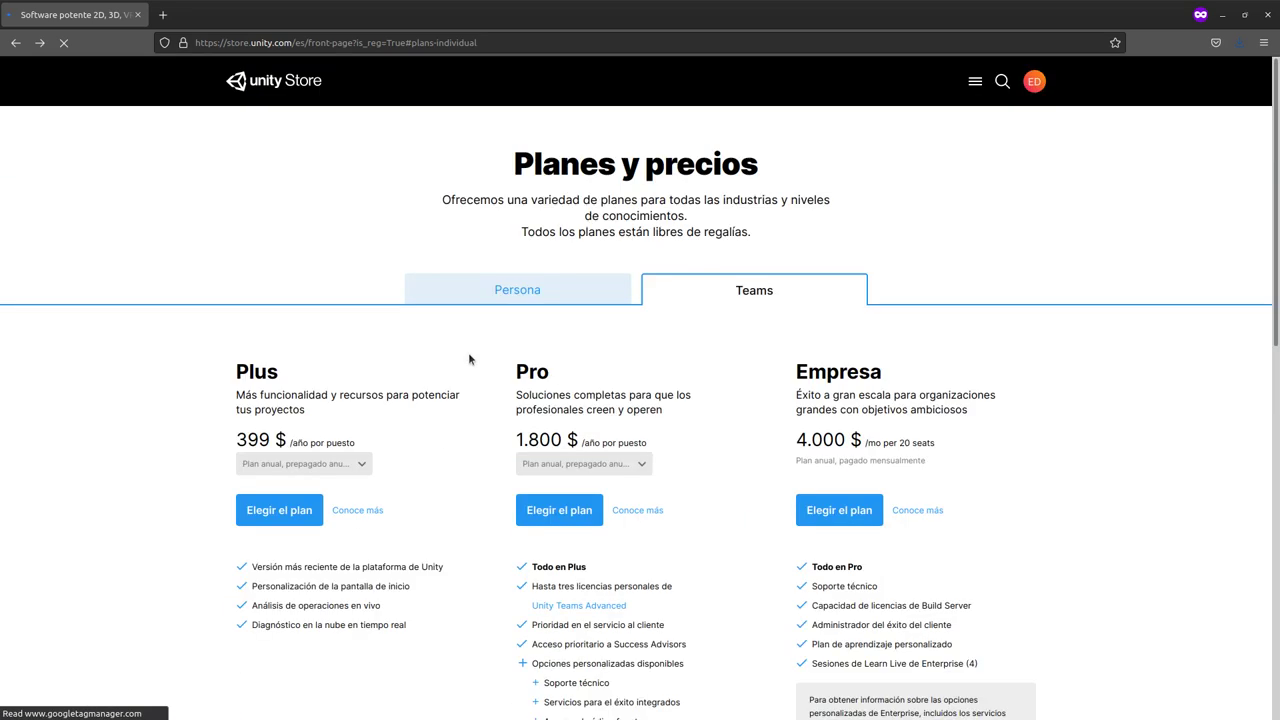
# Step: Under the Persona tab, choose Comencemos on the free Personal plan
pyautogui.click(528, 290)
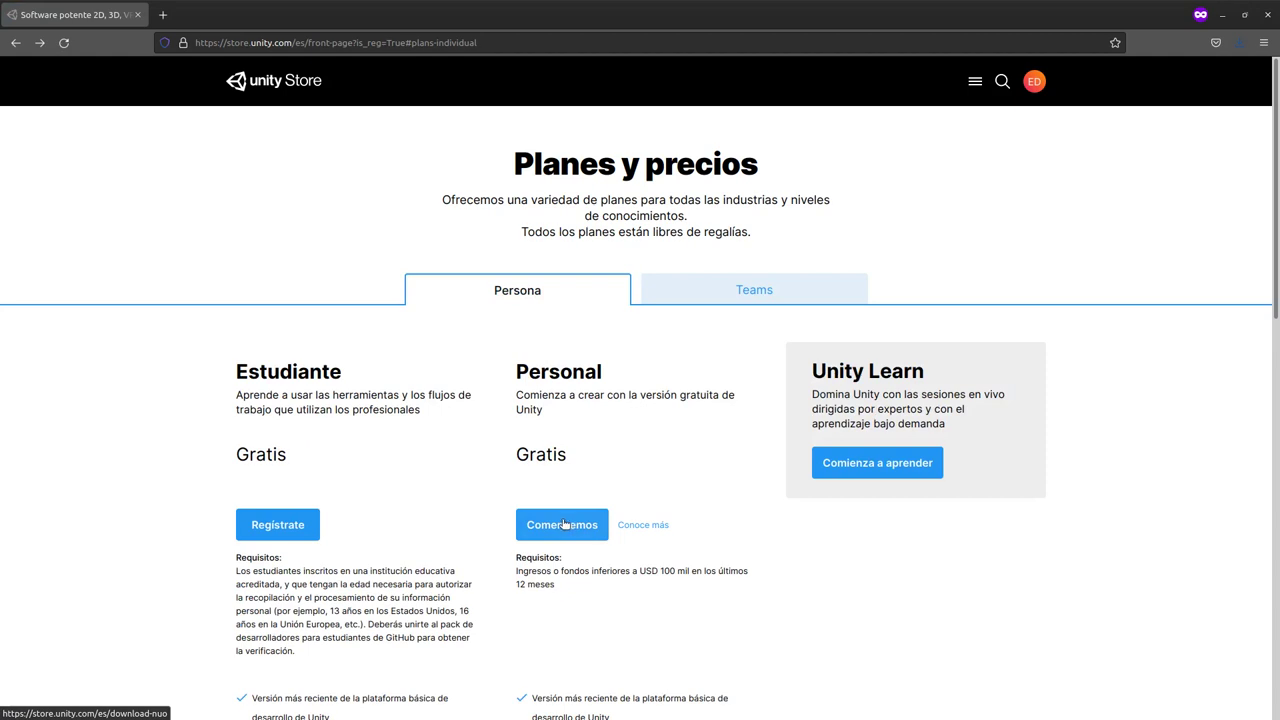
pyautogui.click(575, 534)
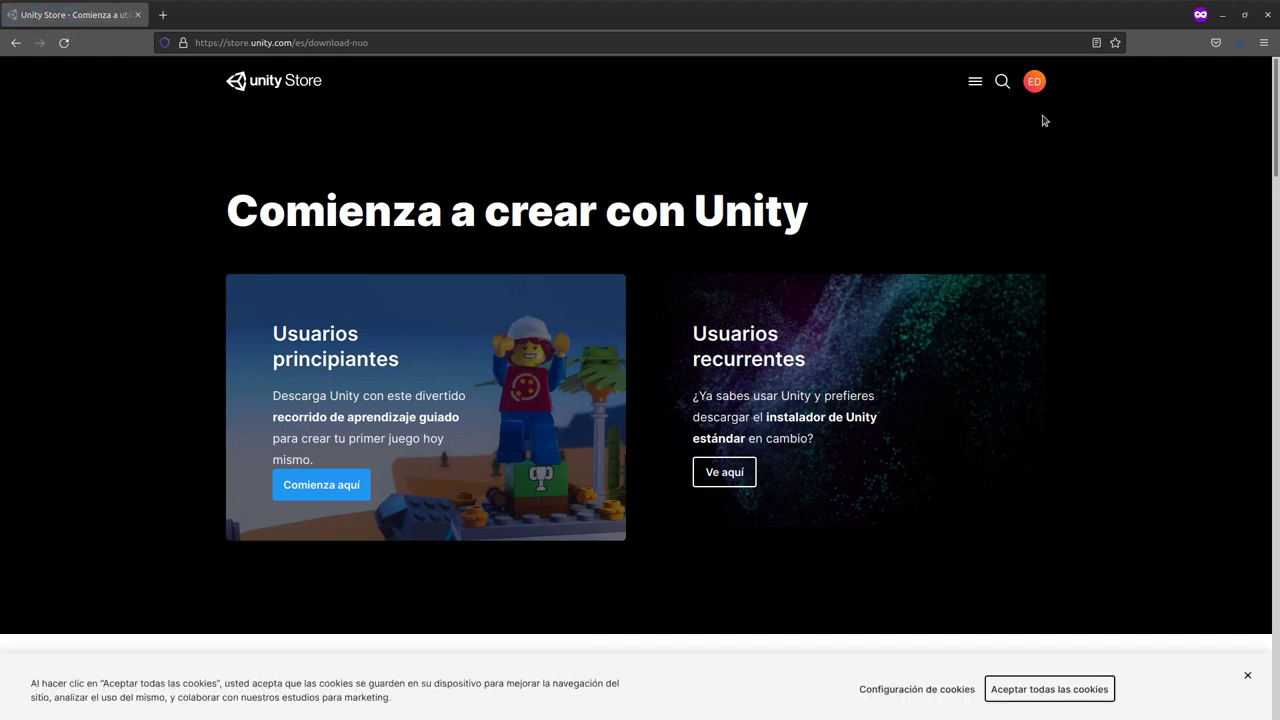
pyautogui.moveTo(260, 640)
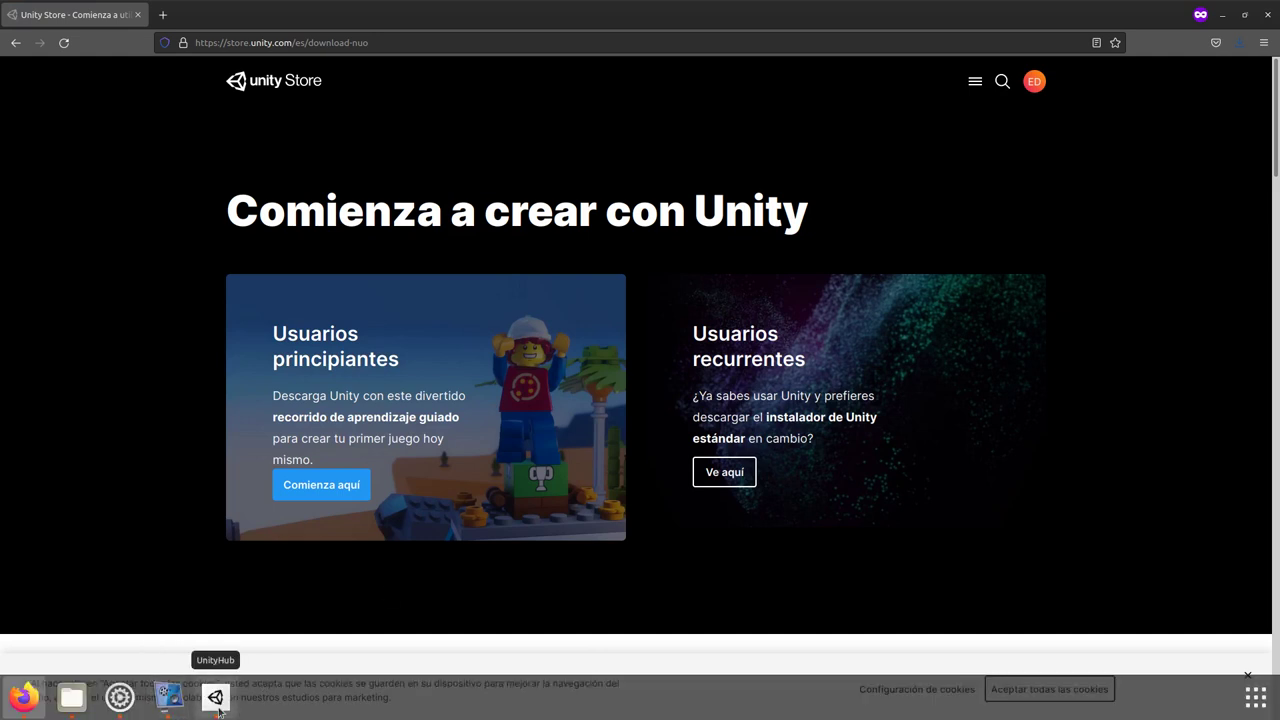
# Step: Bring Unity Hub forward and choose Sign in from its account menu
pyautogui.click(220, 700)
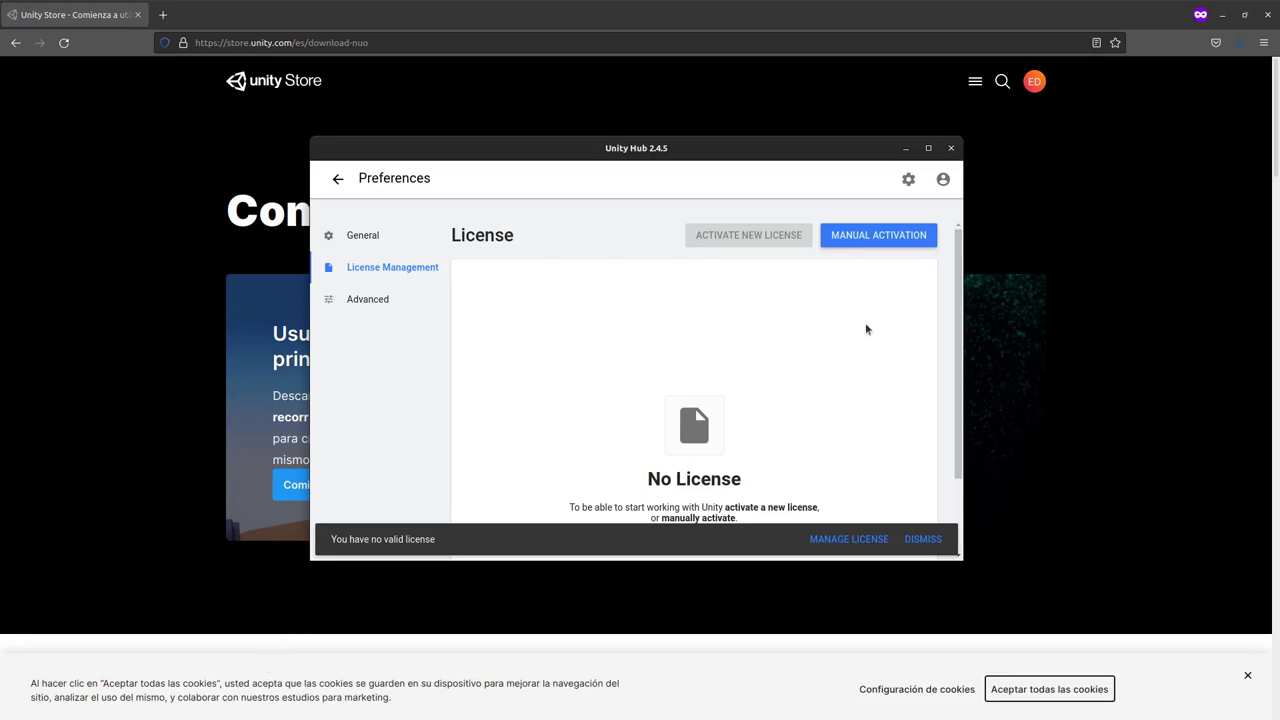
pyautogui.click(942, 183)
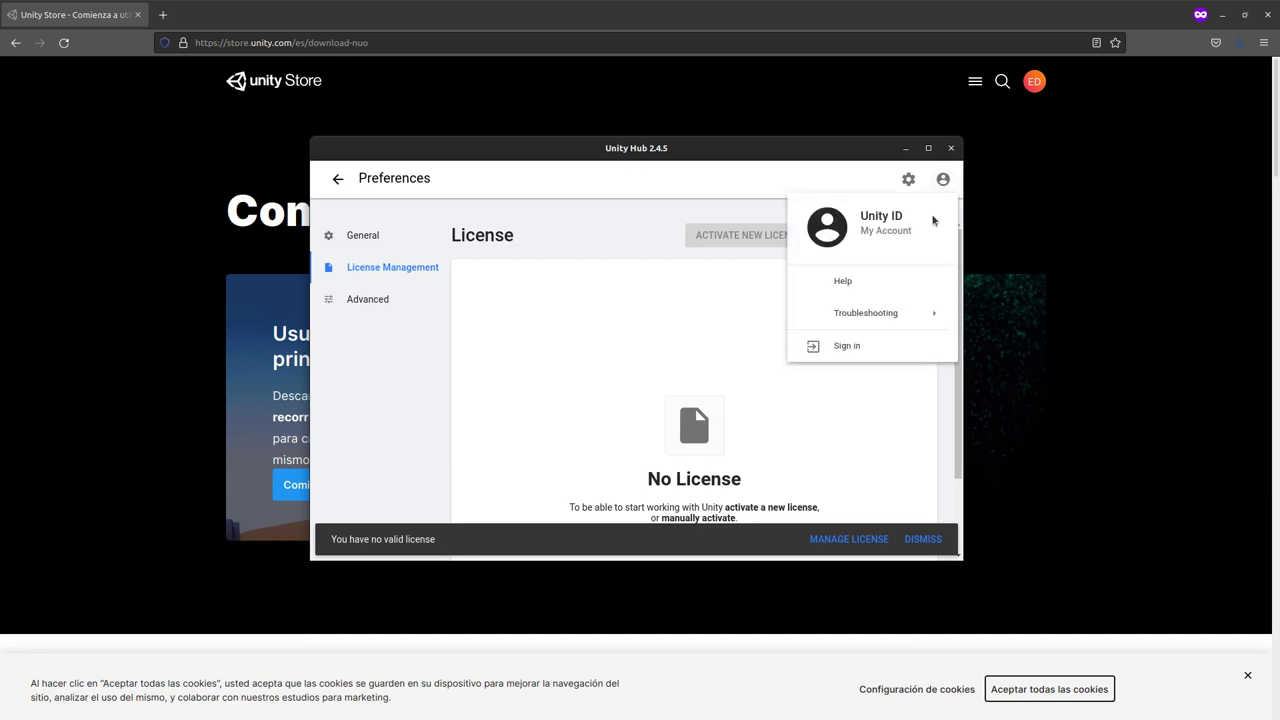
pyautogui.moveTo(866, 305)
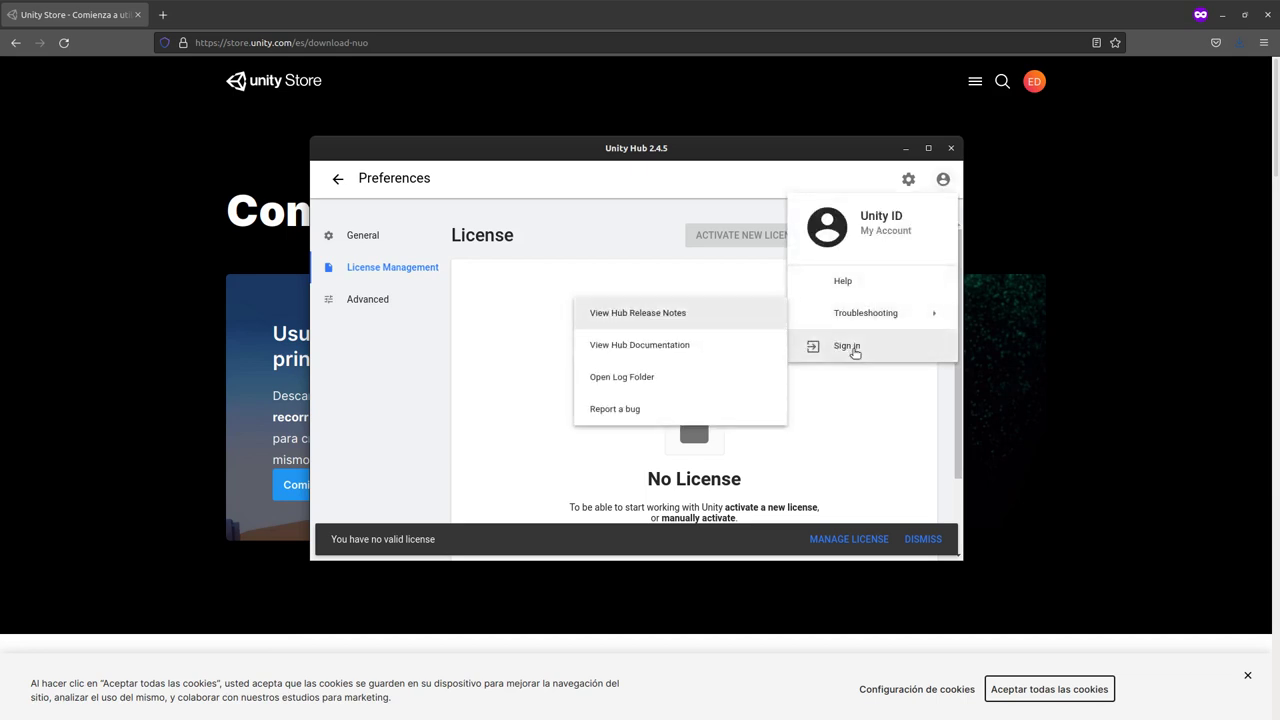
pyautogui.click(852, 347)
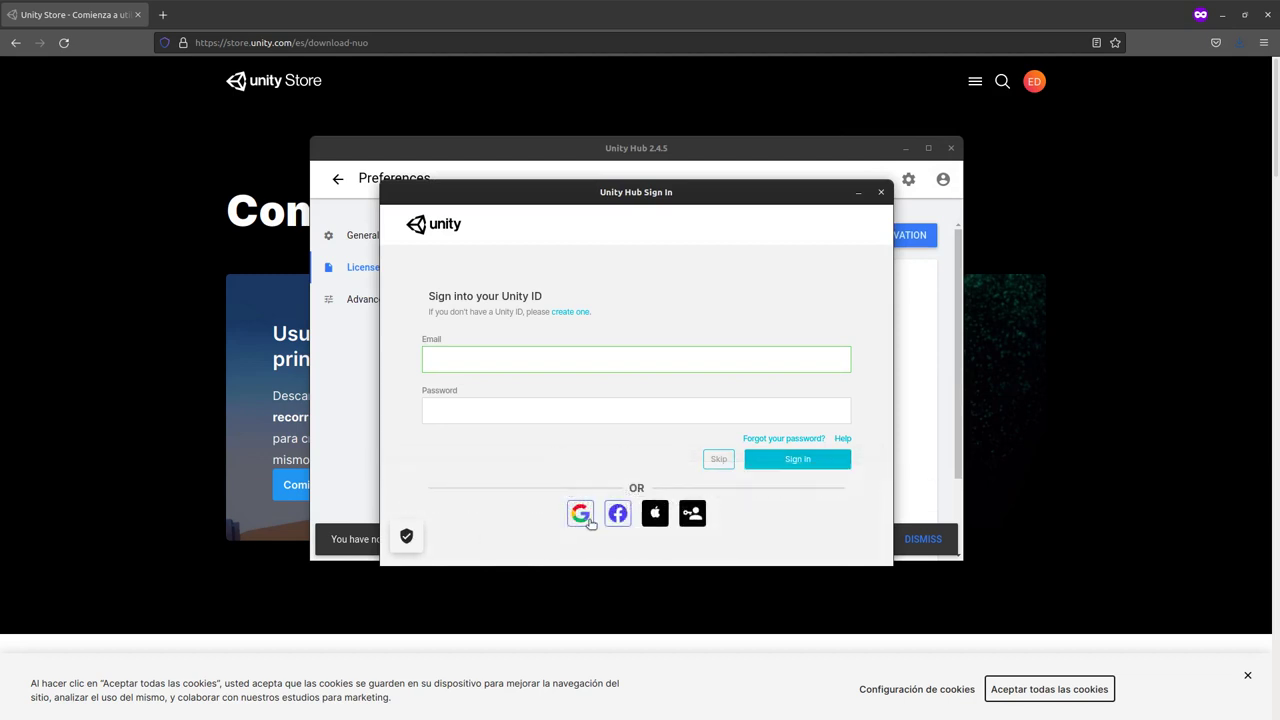
# Step: Sign in with Google, confirm the phone approval, and grant Permitir on the consent page
pyautogui.click(581, 514)
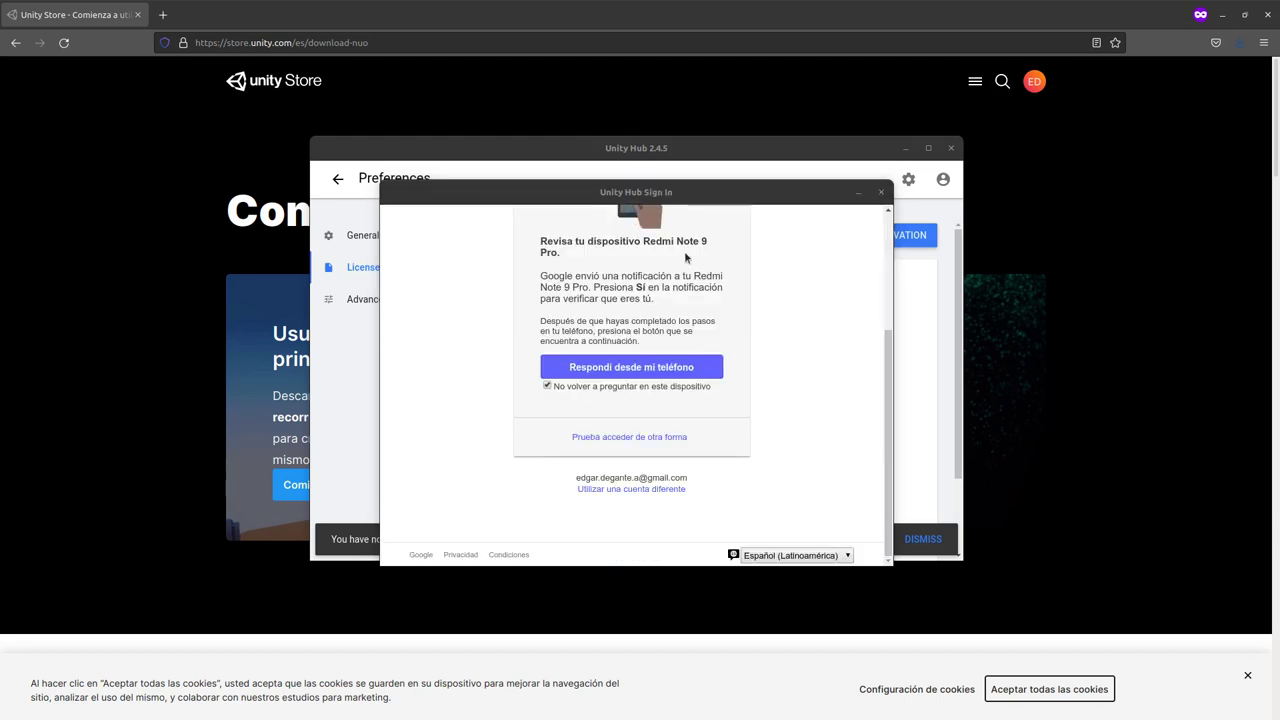
pyautogui.click(648, 368)
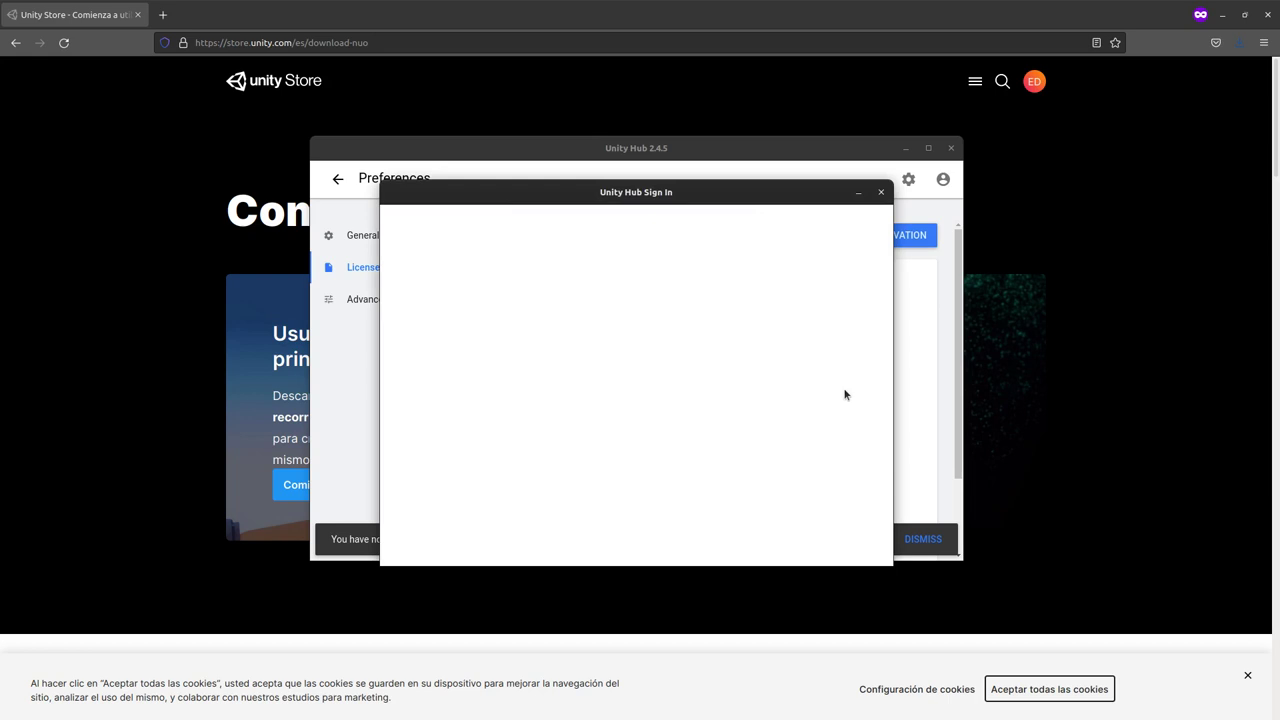
pyautogui.scroll(-3, 717, 462)
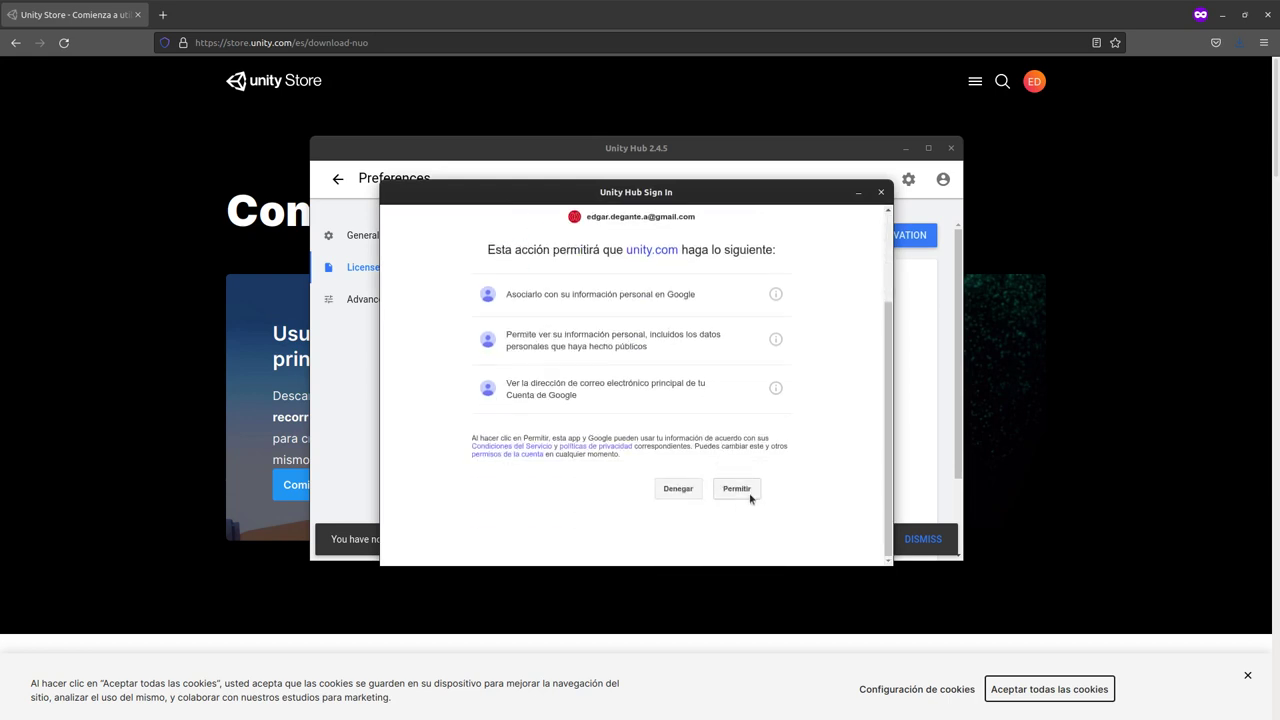
pyautogui.click(740, 495)
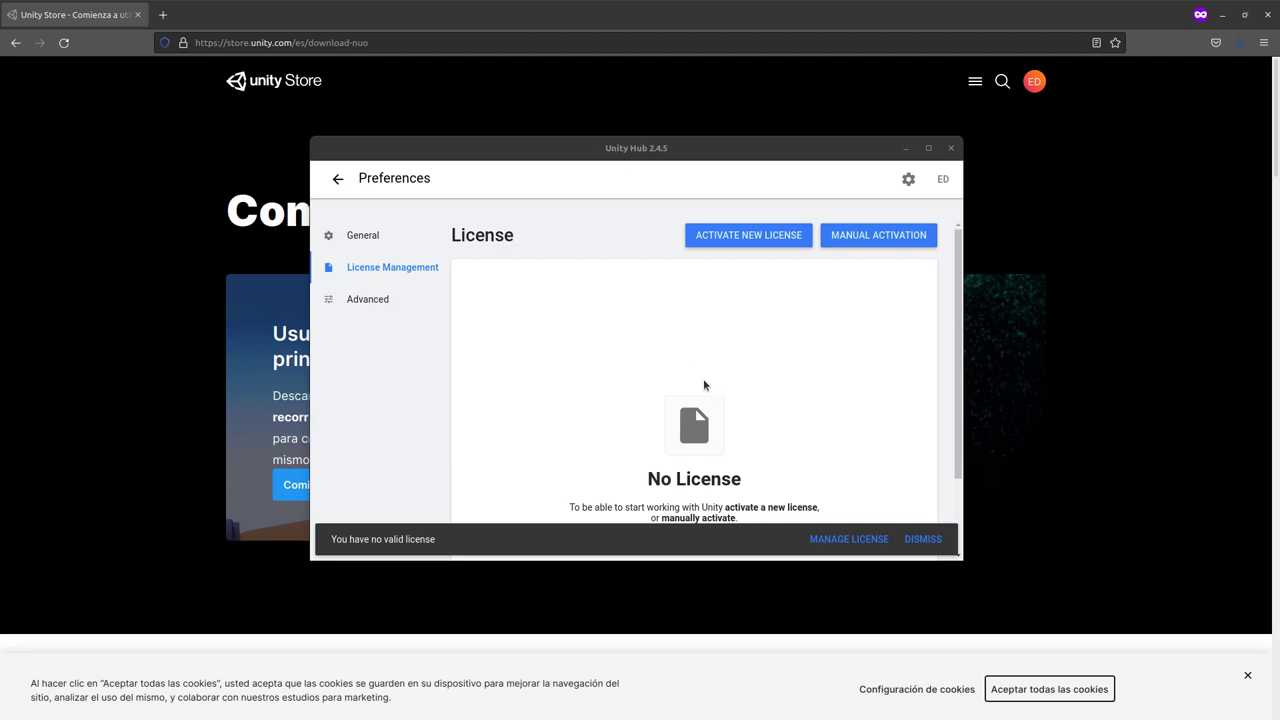
# Step: Dismiss the no-valid-license notice and leave Preferences for the empty Projects page
pyautogui.click(577, 382)
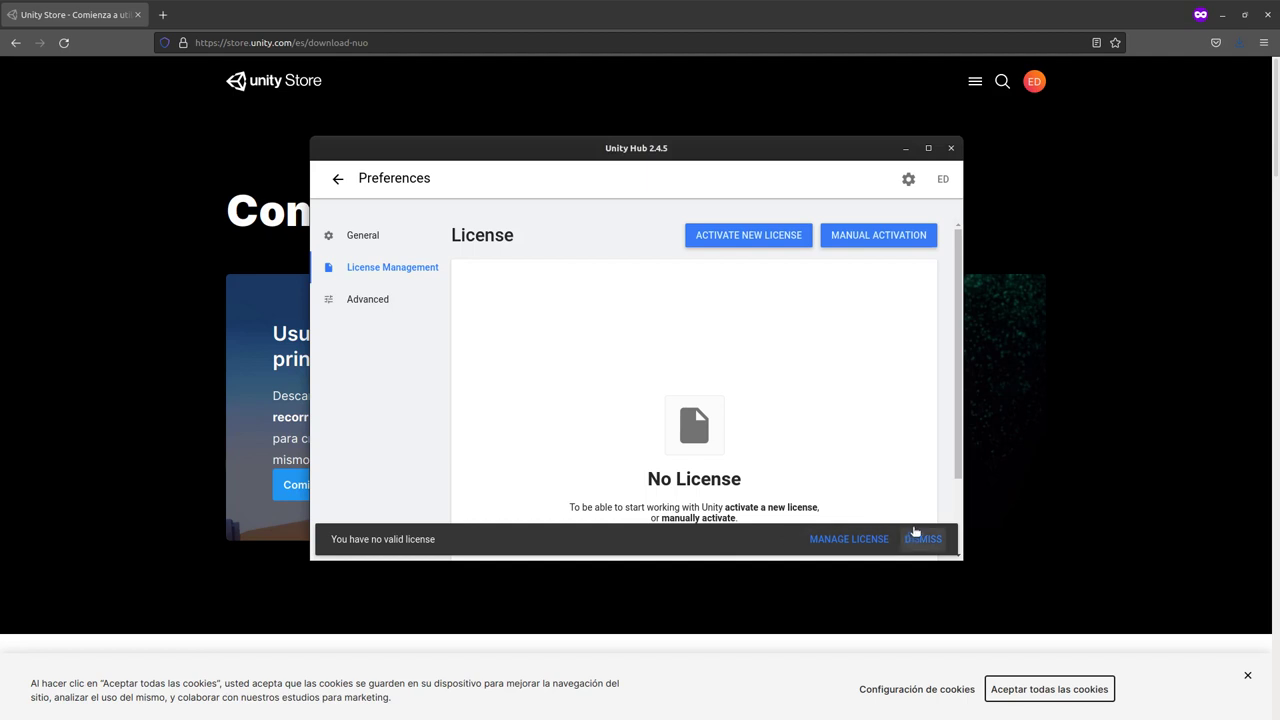
pyautogui.click(915, 537)
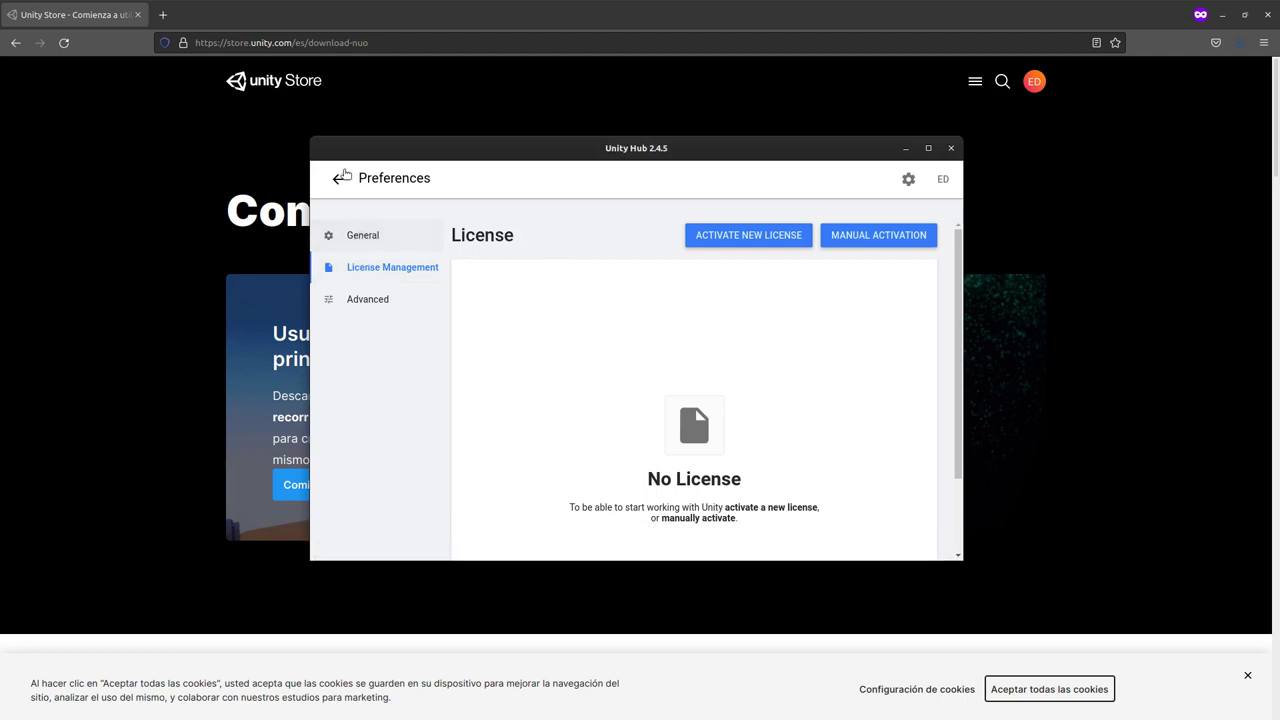
pyautogui.click(338, 179)
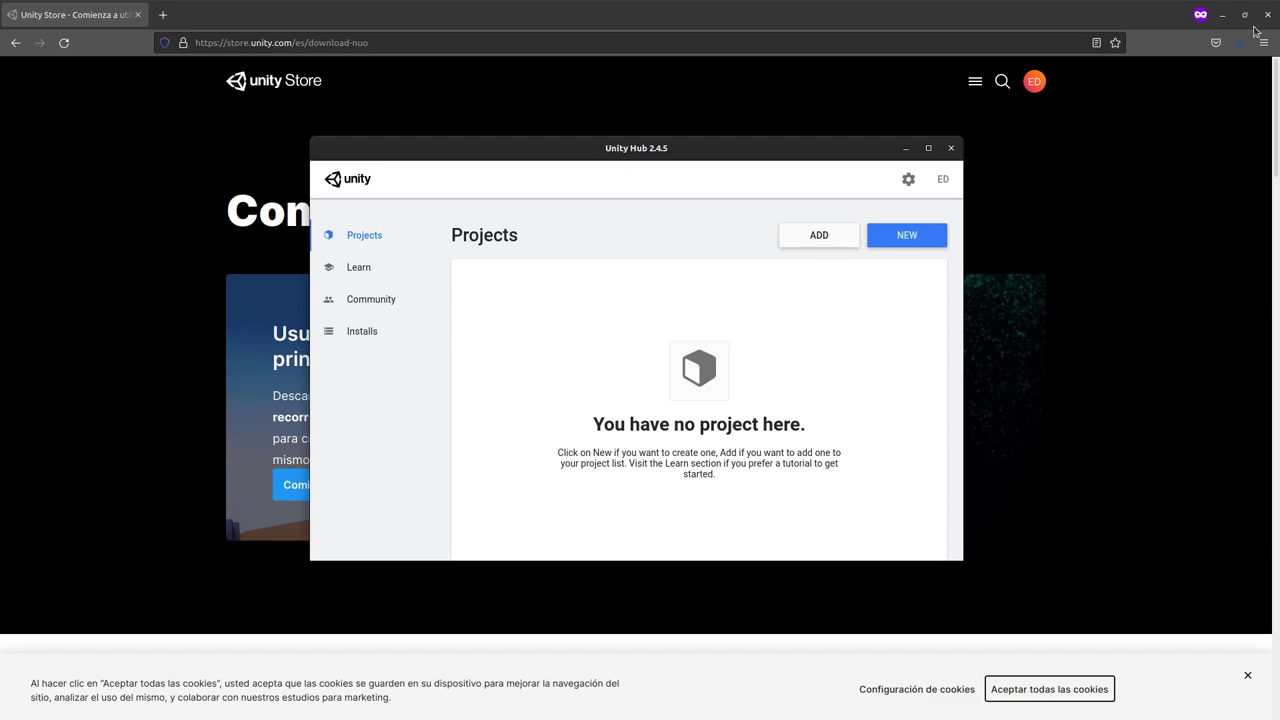
# Step: Minimize Firefox and show Unity Hub's Installs page, which lists no Unity version
pyautogui.click(1222, 14)
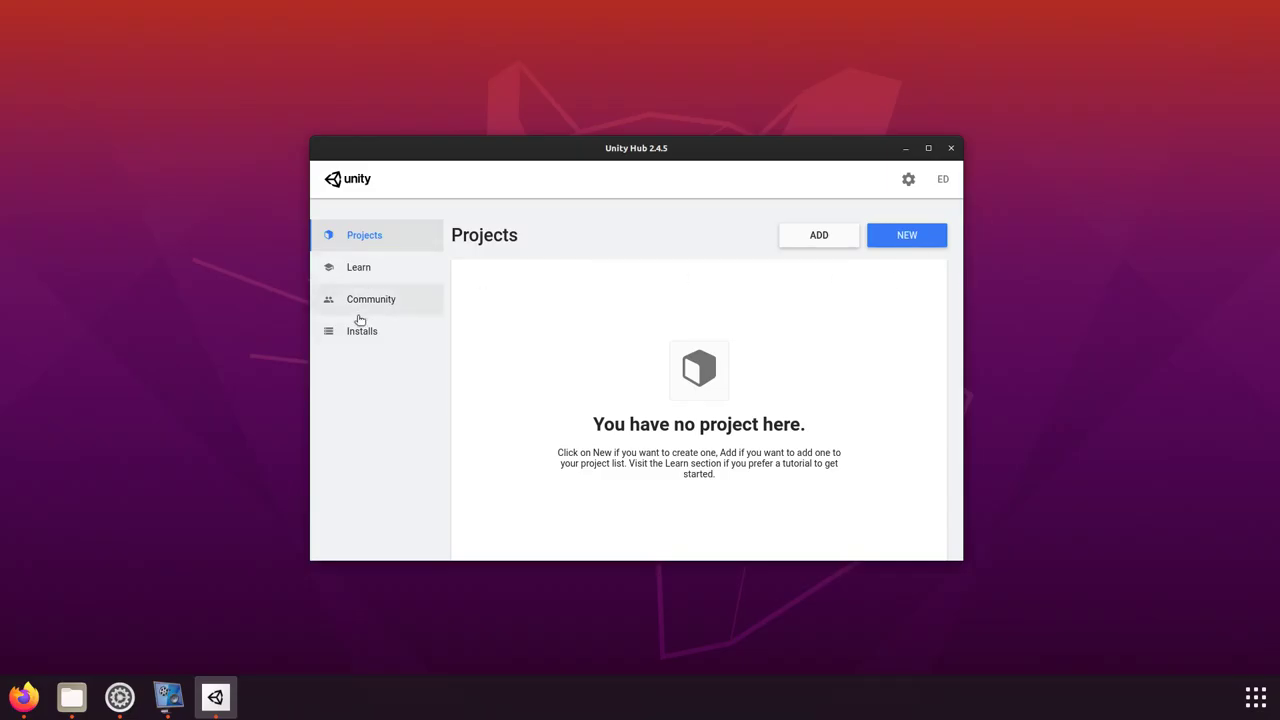
pyautogui.click(394, 327)
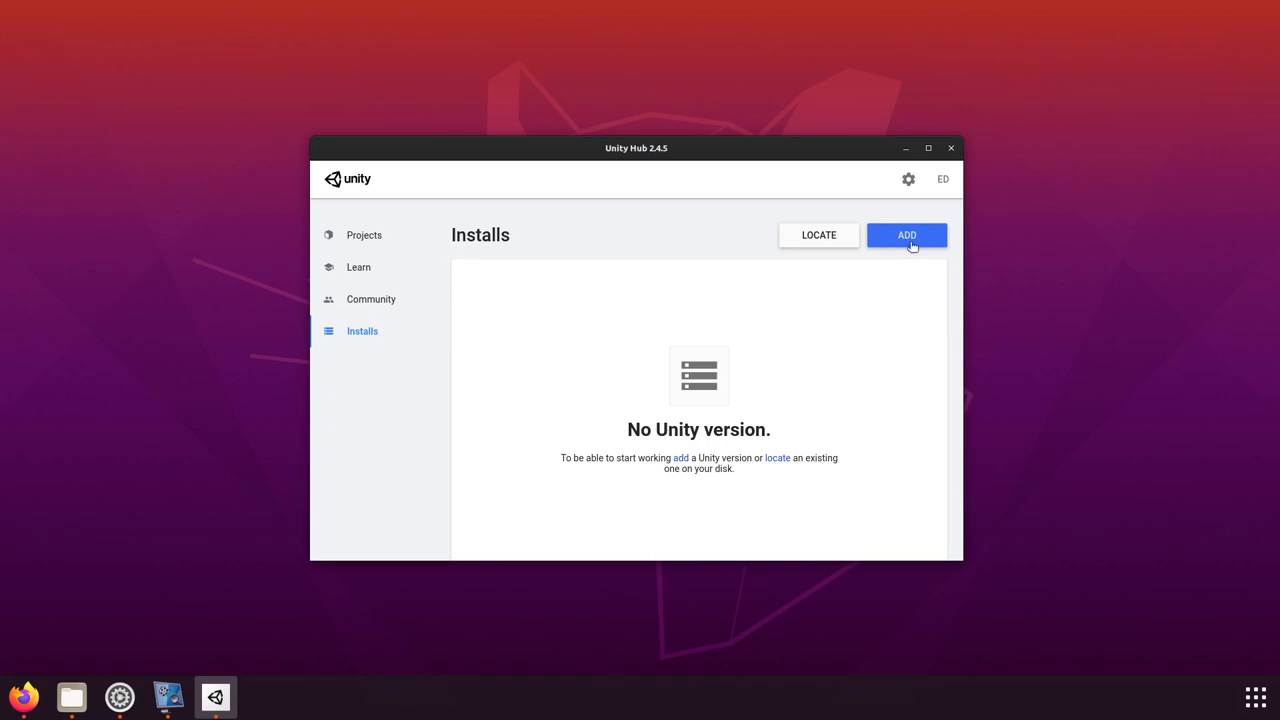
# Step: Open Add Unity Version and keep the recommended Unity 2020.3.16f1 (LTS) selected
pyautogui.click(911, 245)
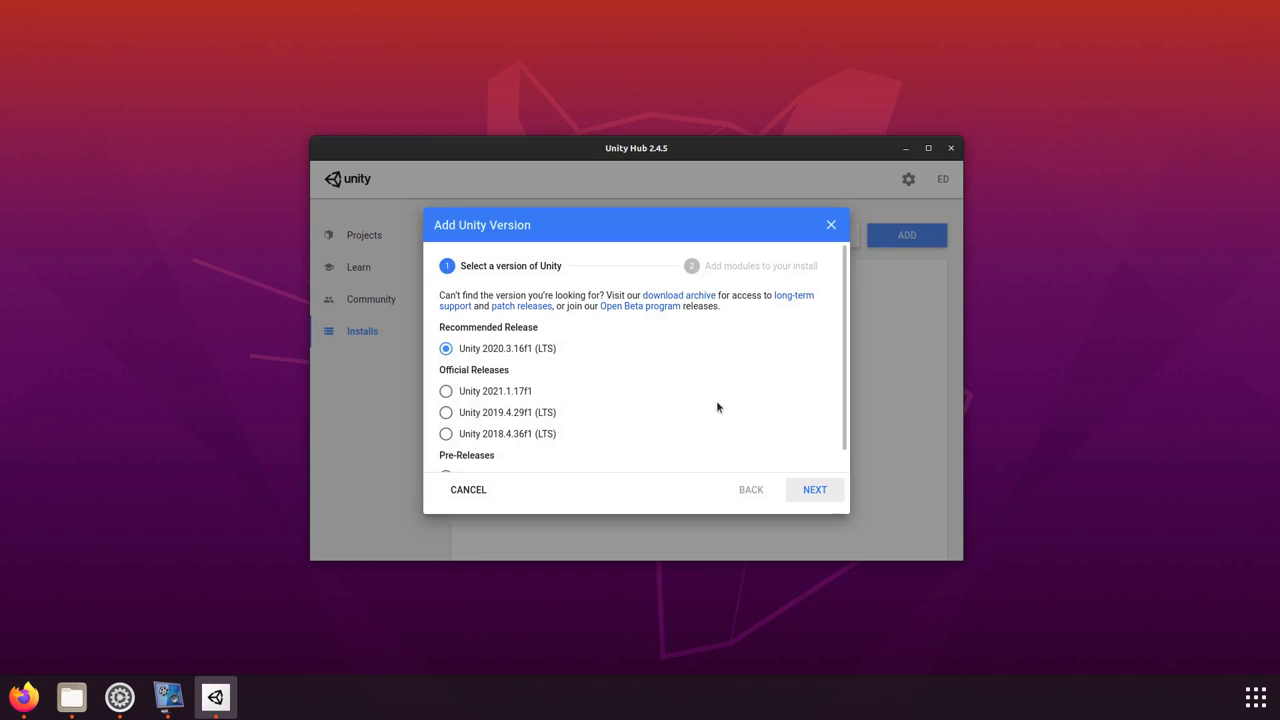
pyautogui.scroll(-1, 717, 404)
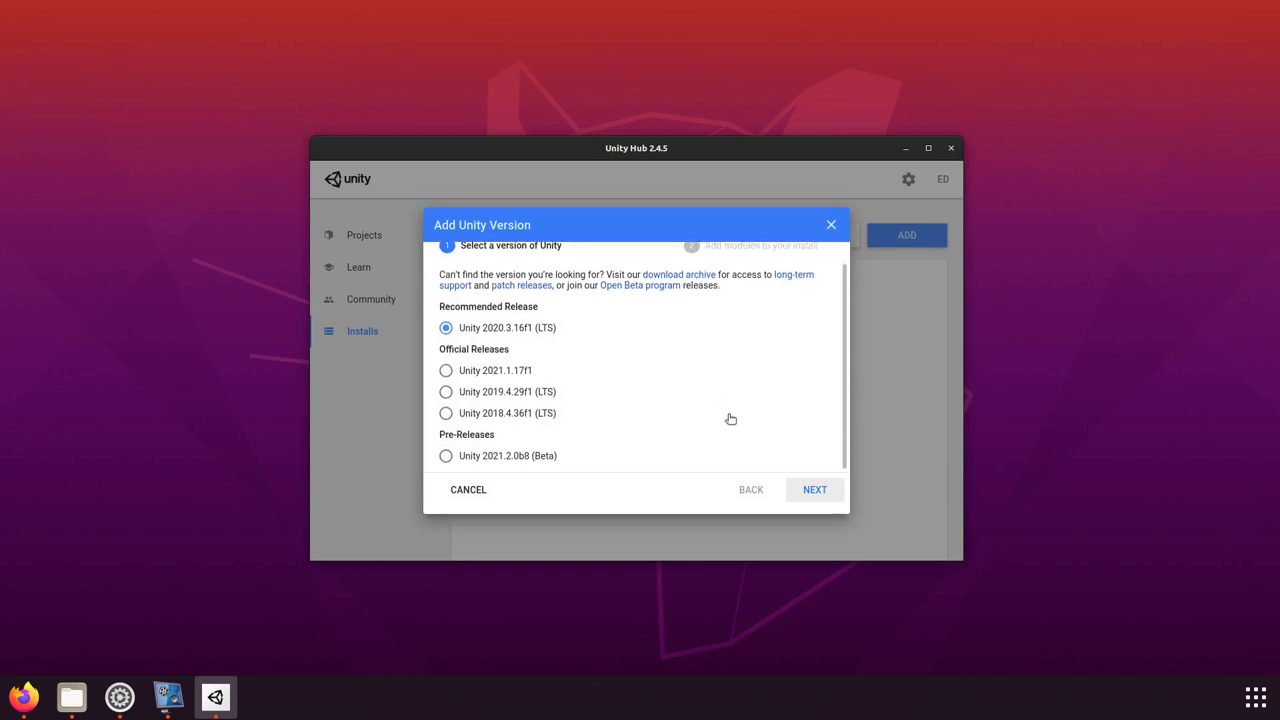
pyautogui.scroll(1, 587, 389)
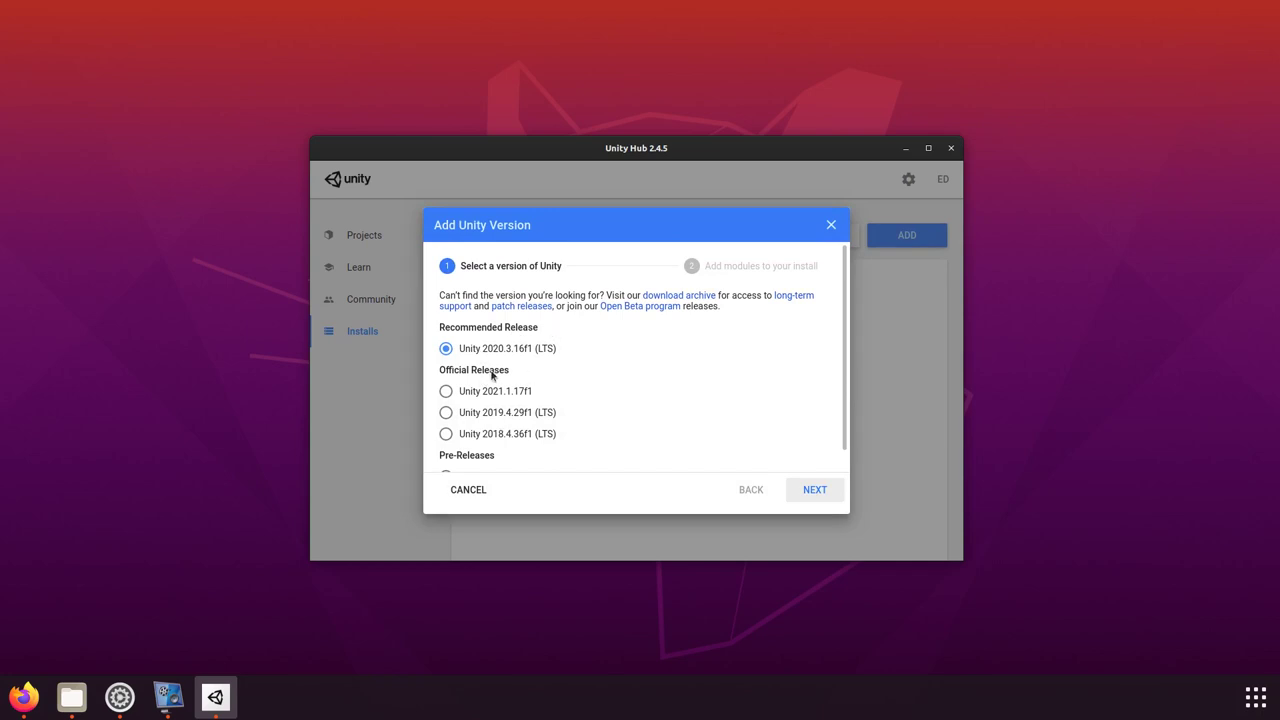
pyautogui.scroll(-1, 735, 435)
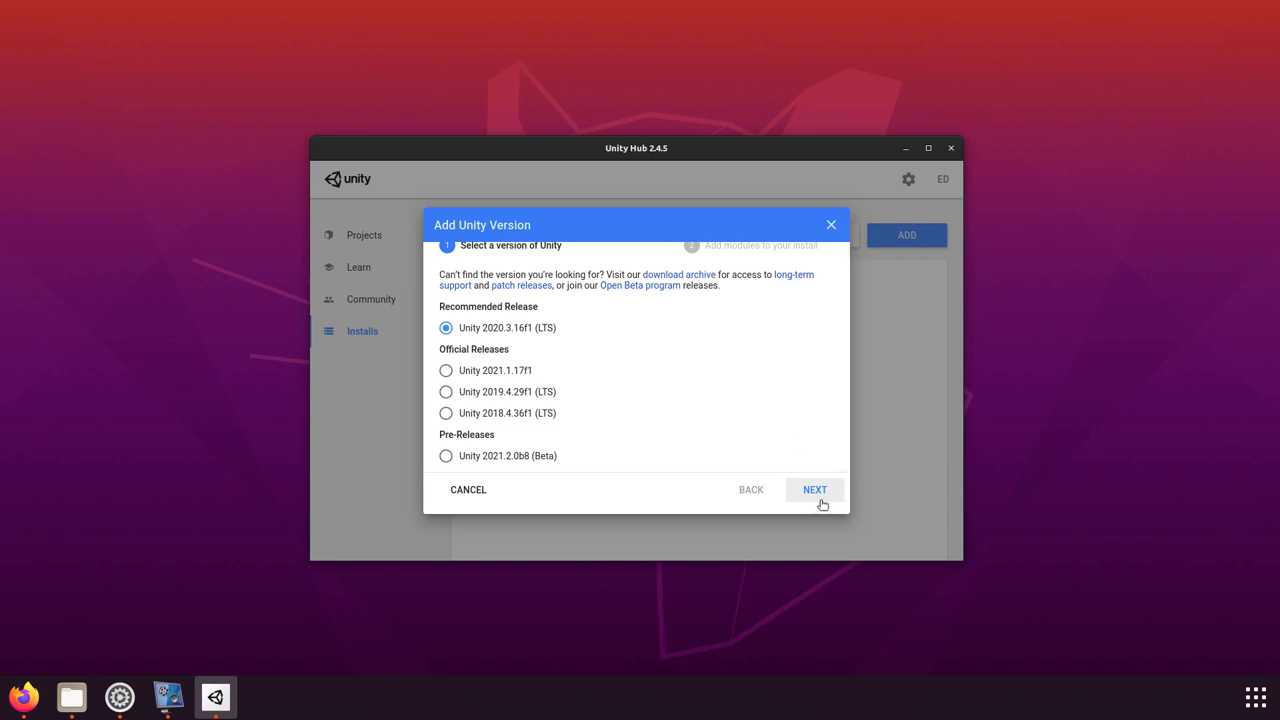
# Step: Continue to the module list and tick Windows Build Support (Mono), bringing required space to 9.7 GB
pyautogui.click(820, 494)
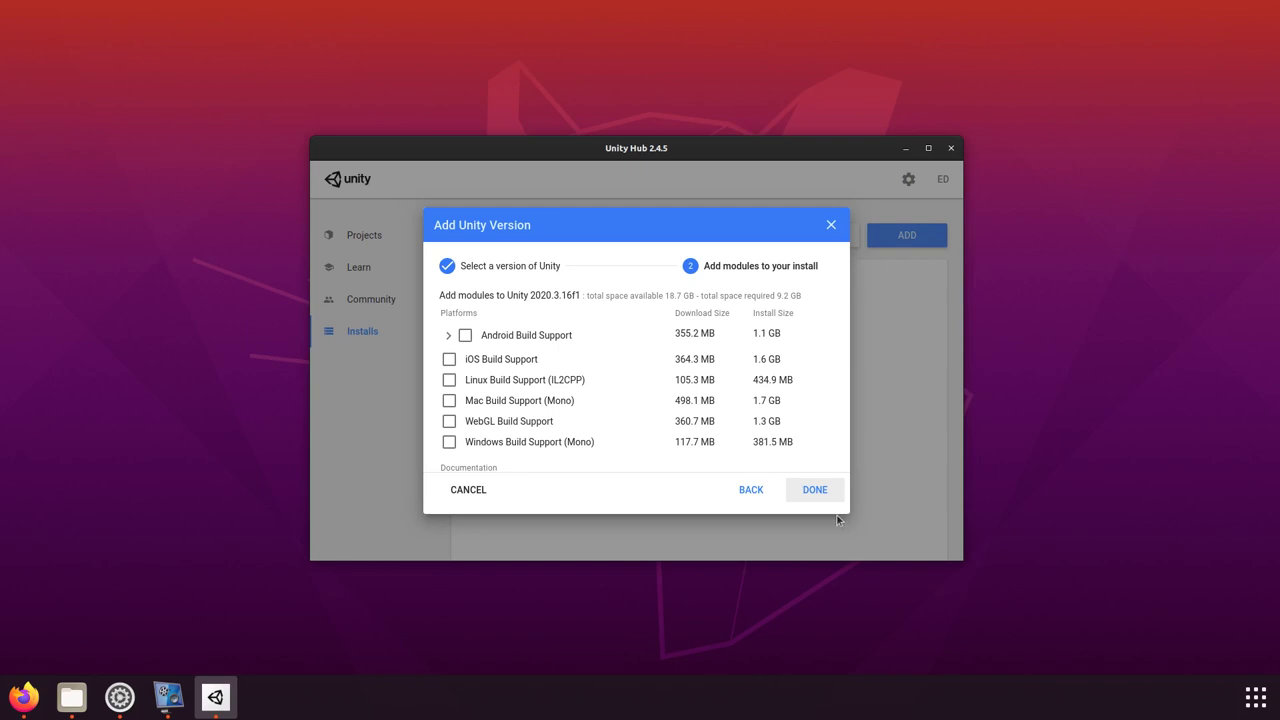
pyautogui.scroll(-1, 766, 362)
pyautogui.scroll(-1, 755, 372)
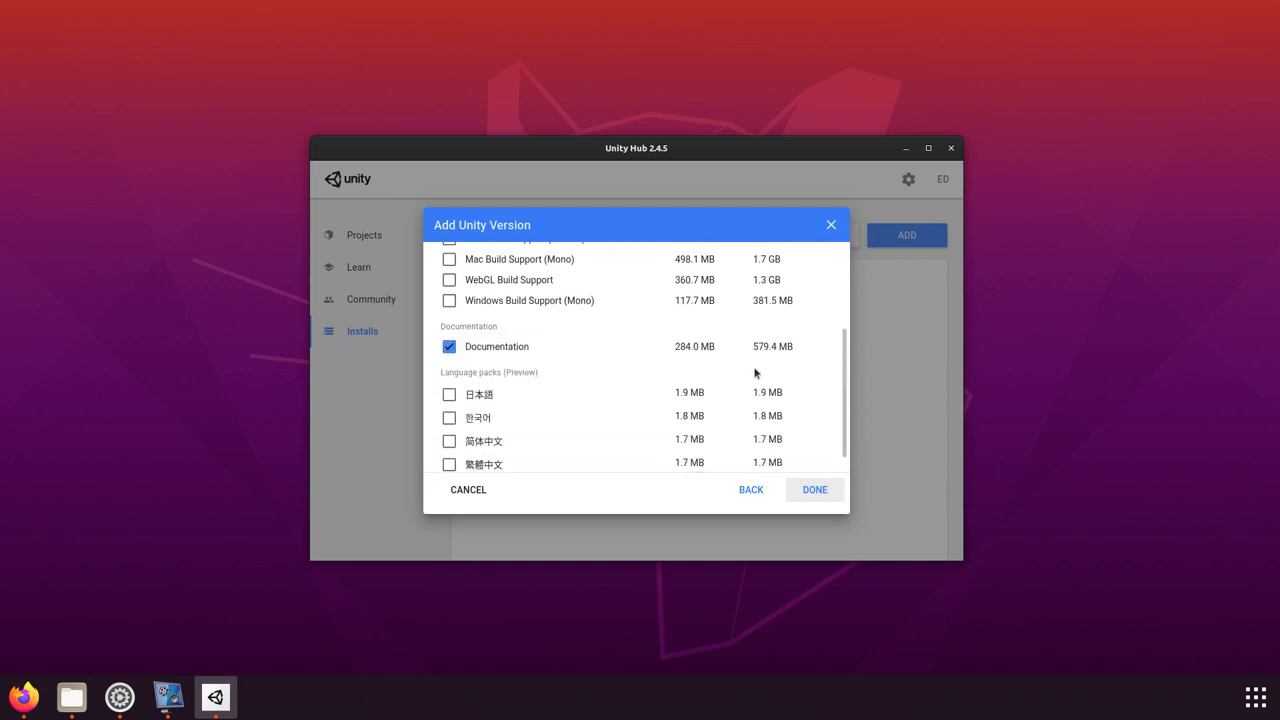
pyautogui.scroll(2, 755, 372)
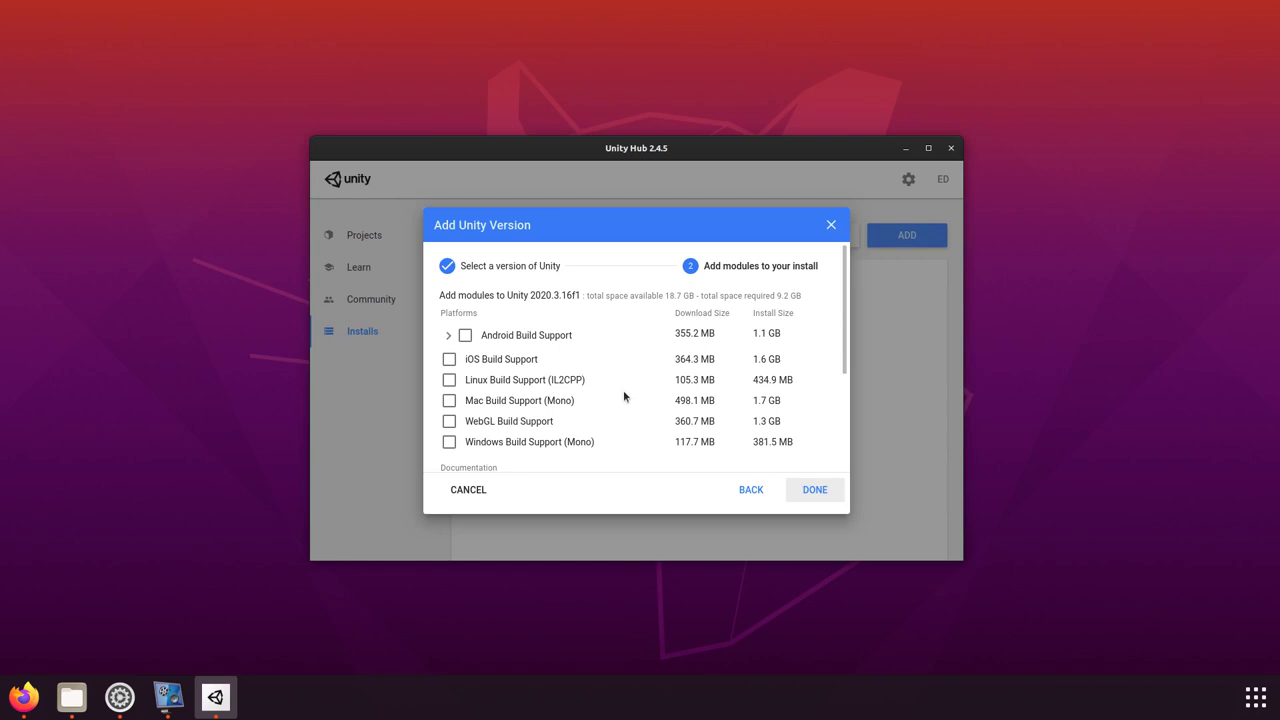
pyautogui.scroll(-2, 623, 396)
pyautogui.scroll(2, 623, 396)
pyautogui.click(458, 443)
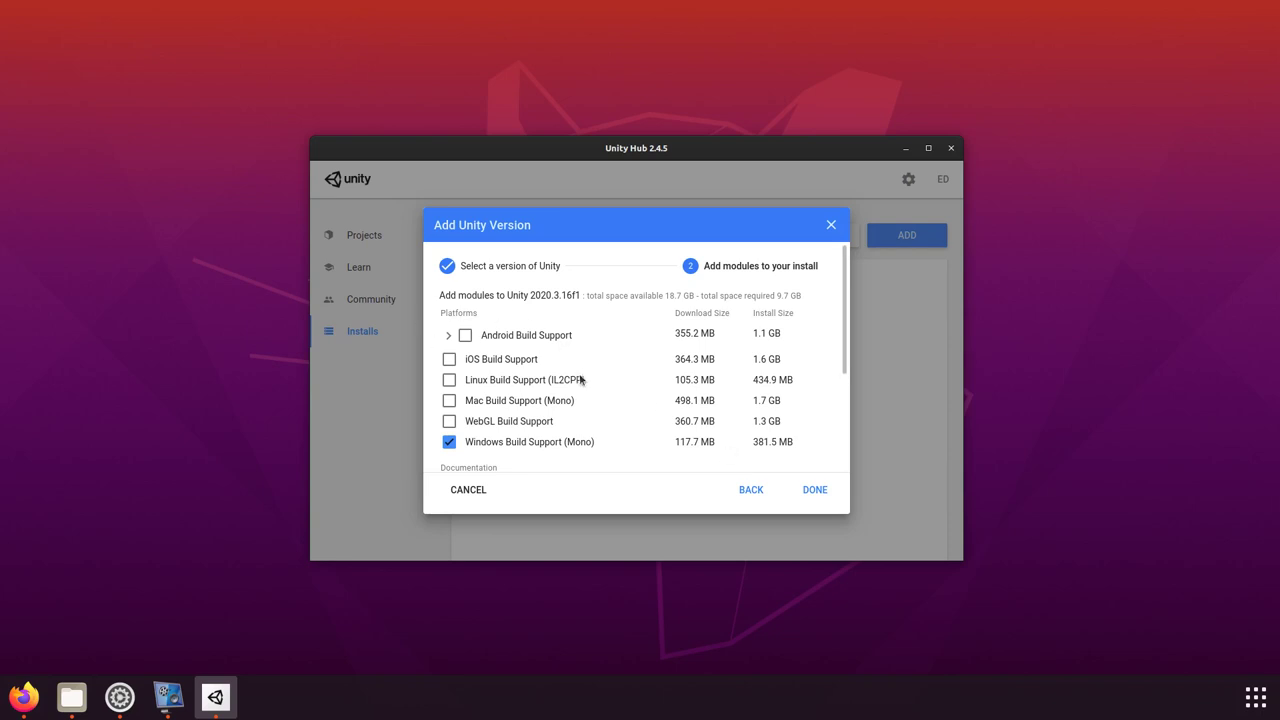
# Step: Tick Android, Linux (IL2CPP), Mac (Mono), iOS and WebGL Build Support modules
pyautogui.click(466, 340)
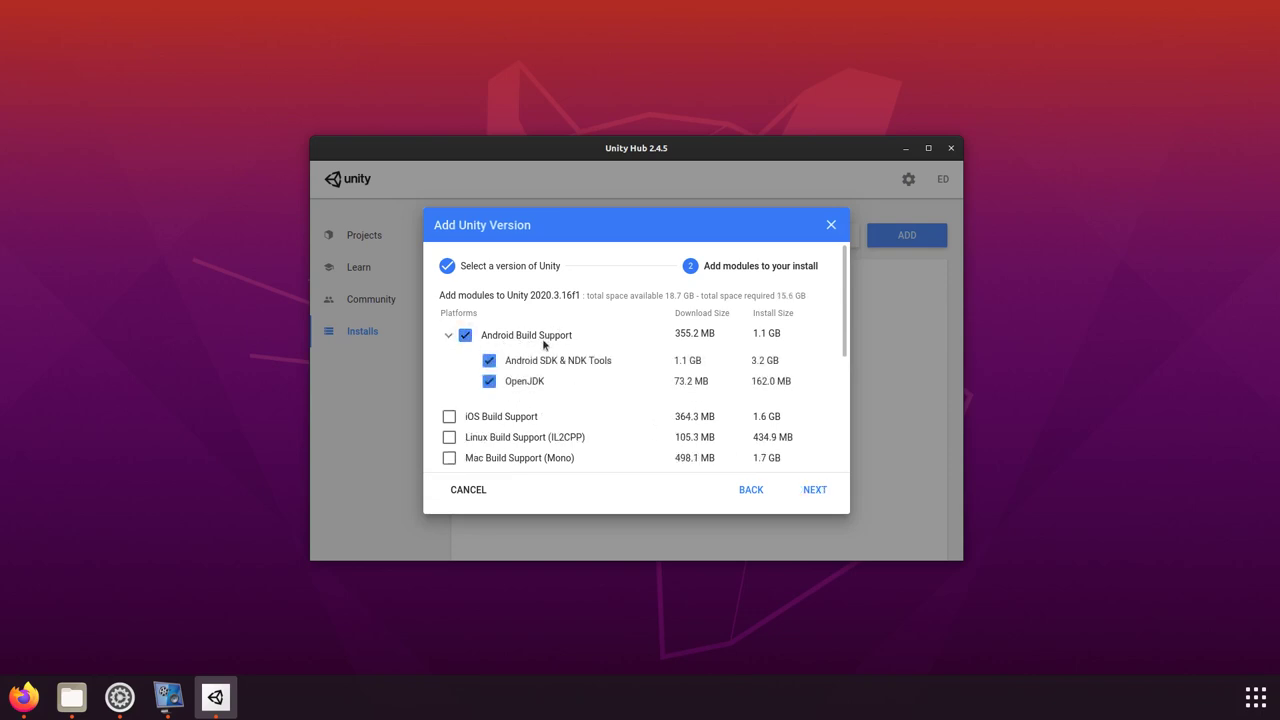
pyautogui.scroll(-2, 631, 404)
pyautogui.scroll(1, 633, 405)
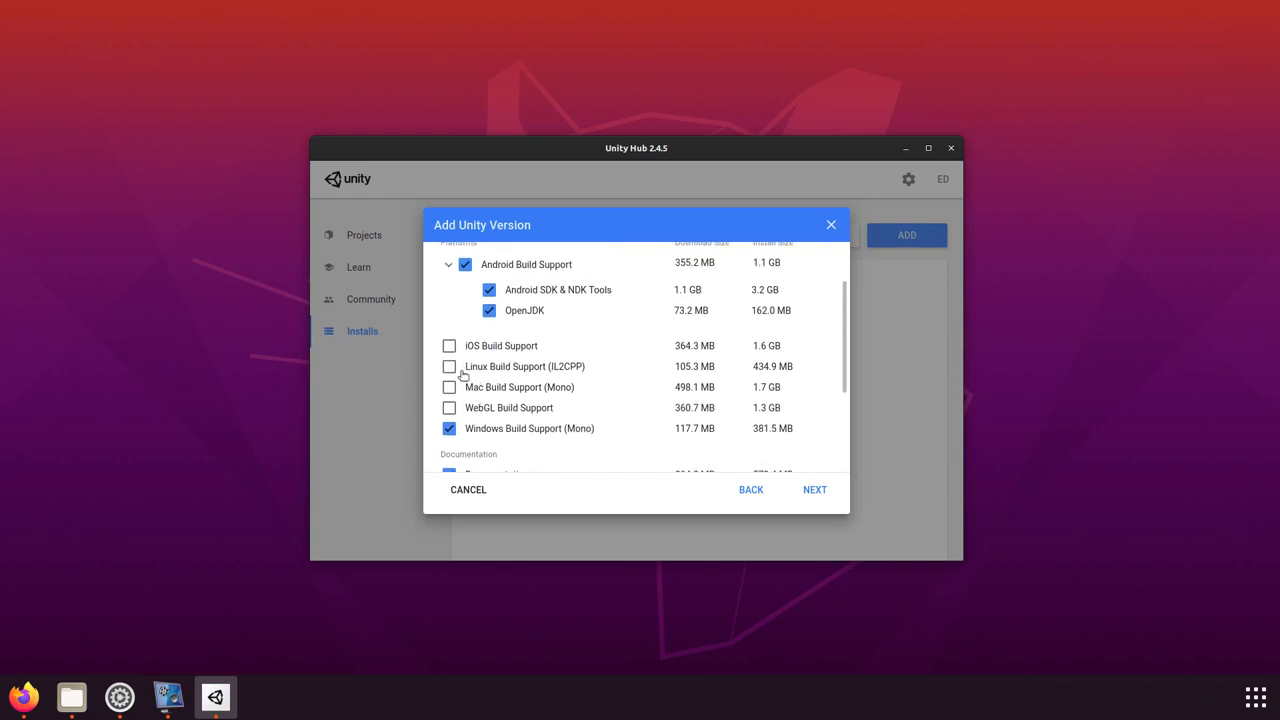
pyautogui.click(450, 367)
pyautogui.click(450, 388)
pyautogui.click(450, 347)
pyautogui.click(450, 410)
# Step: Untick Android Build Support, leaving 16.2 GB of space required
pyautogui.scroll(2, 676, 407)
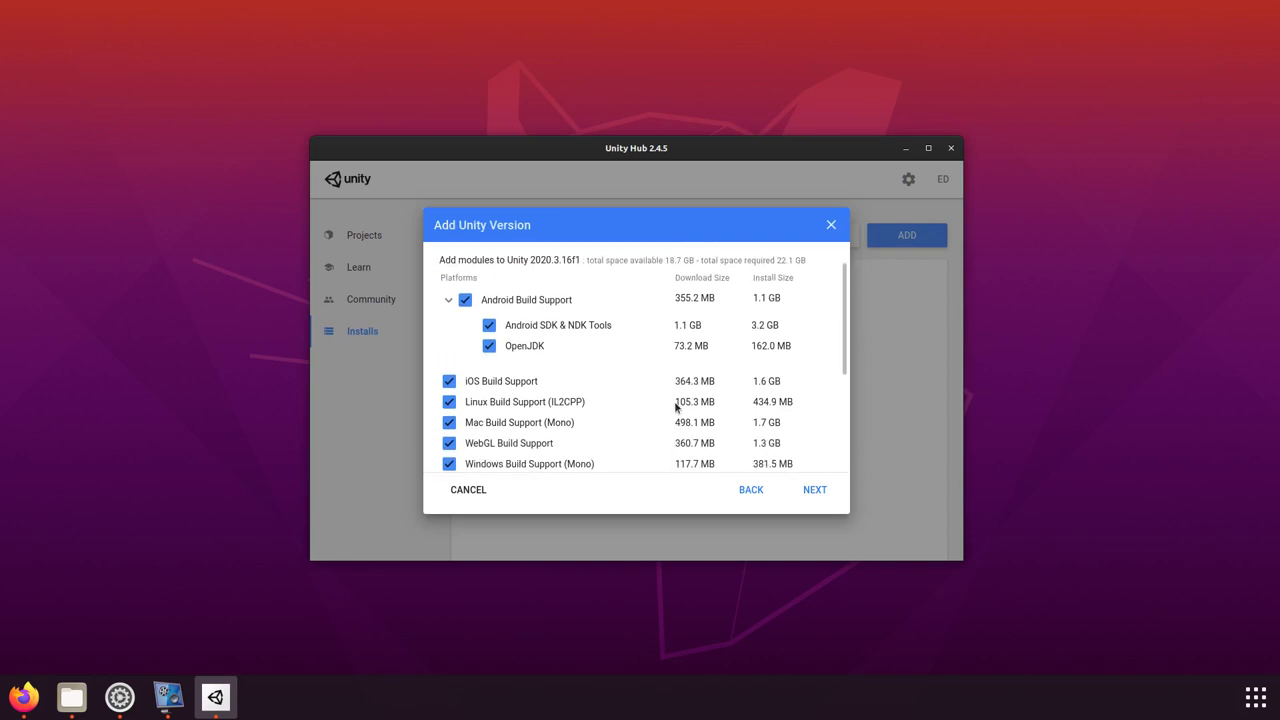
pyautogui.scroll(-2, 676, 407)
pyautogui.scroll(1, 676, 407)
pyautogui.scroll(1, 676, 407)
pyautogui.scroll(-2, 743, 420)
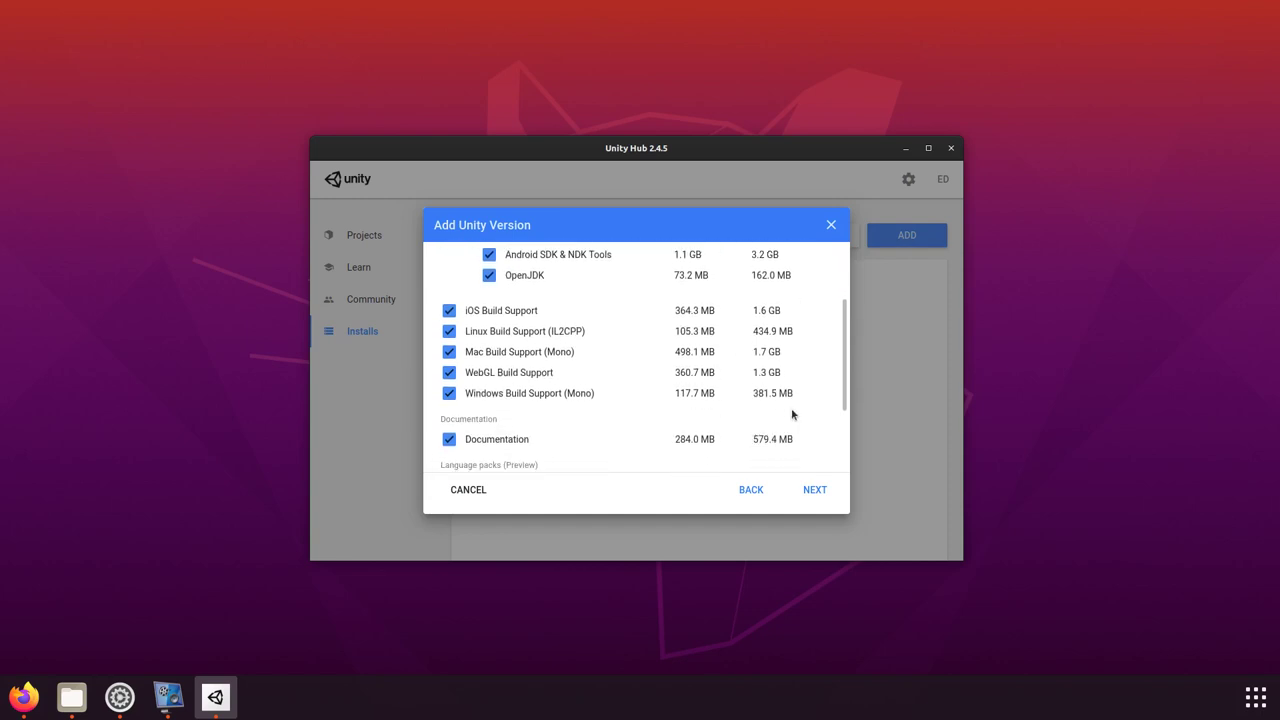
pyautogui.scroll(-2, 740, 450)
pyautogui.scroll(-1, 766, 440)
pyautogui.scroll(4, 767, 441)
pyautogui.scroll(1, 767, 441)
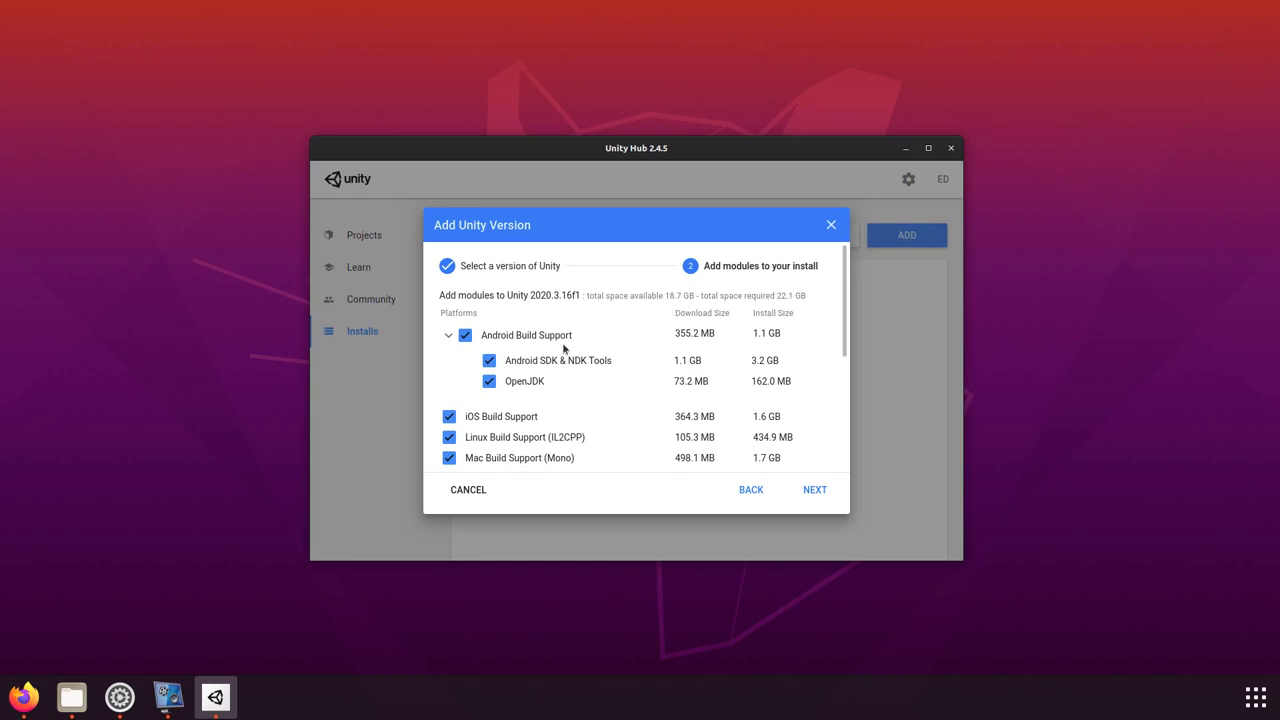
pyautogui.click(466, 336)
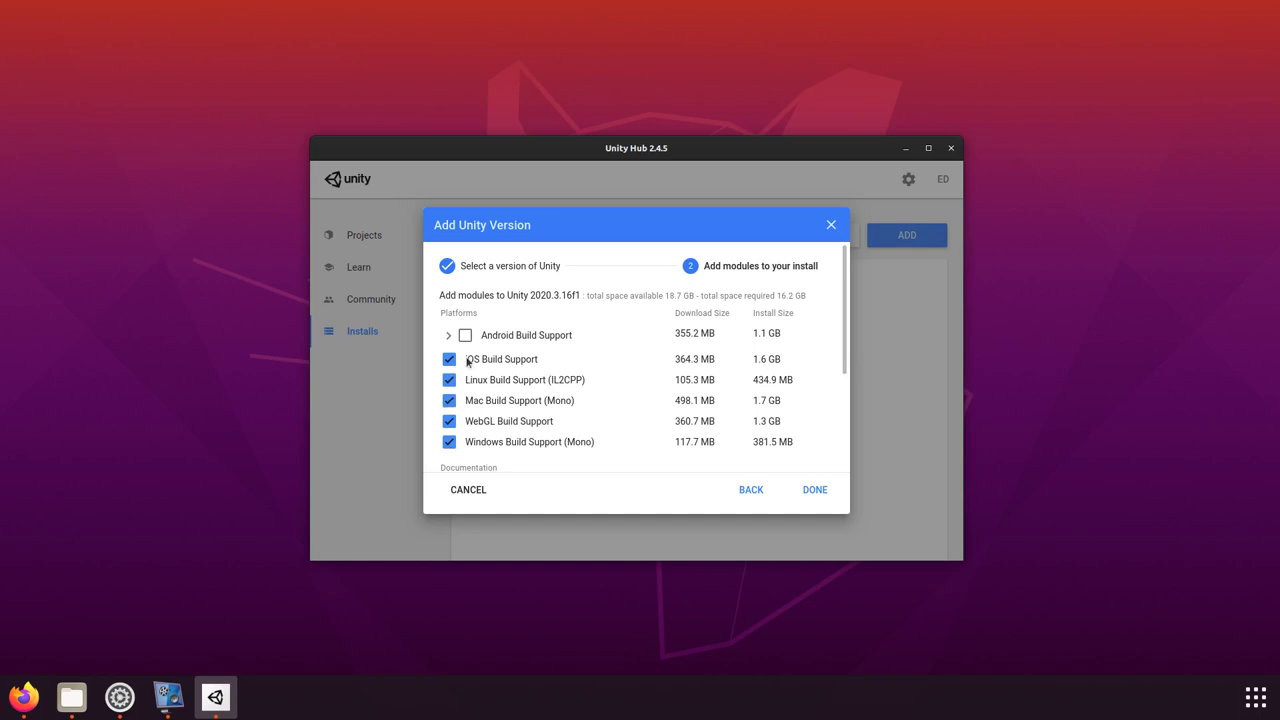
# Step: Untick Mac (Mono), Windows (Mono), iOS and Linux (IL2CPP) Build Support modules
pyautogui.click(449, 401)
pyautogui.click(449, 444)
pyautogui.click(449, 360)
pyautogui.click(446, 386)
# Step: Confirm the module selection and start installing Unity 2020.3.16f1 (LTS)
pyautogui.scroll(-2, 720, 415)
pyautogui.scroll(-1, 725, 410)
pyautogui.scroll(3, 724, 407)
pyautogui.scroll(-2, 724, 410)
pyautogui.scroll(2, 724, 410)
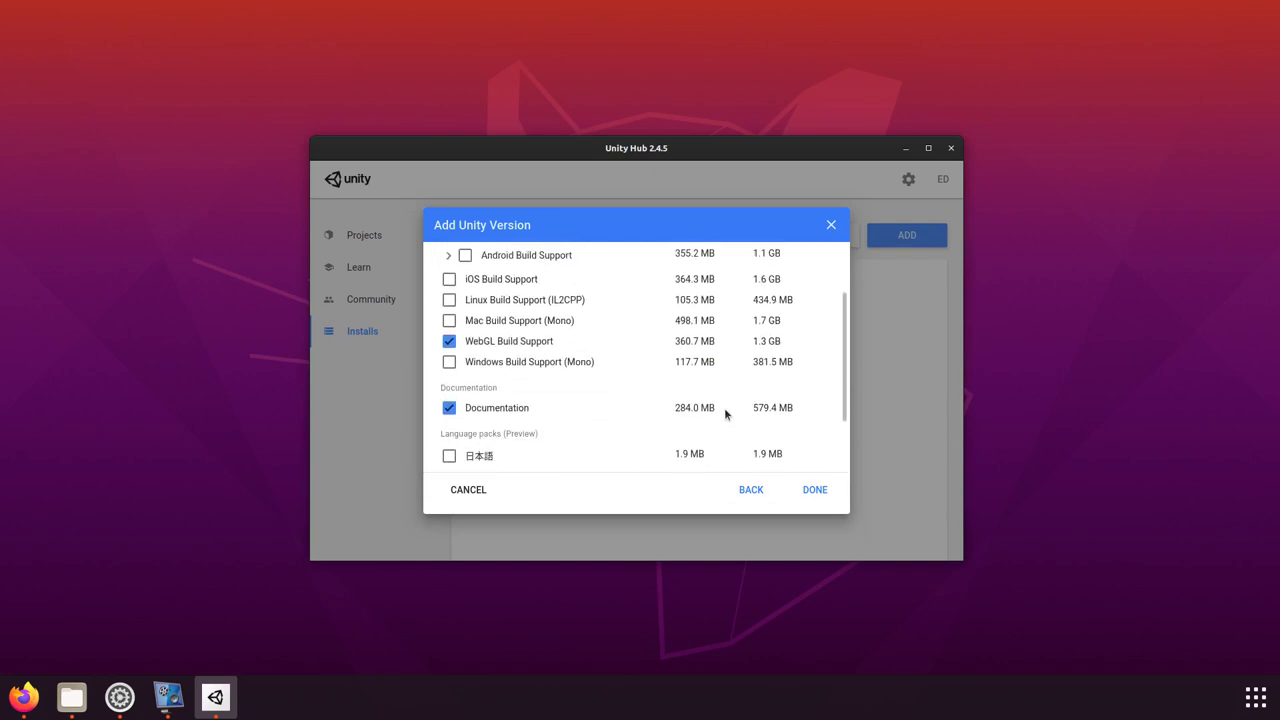
pyautogui.click(814, 490)
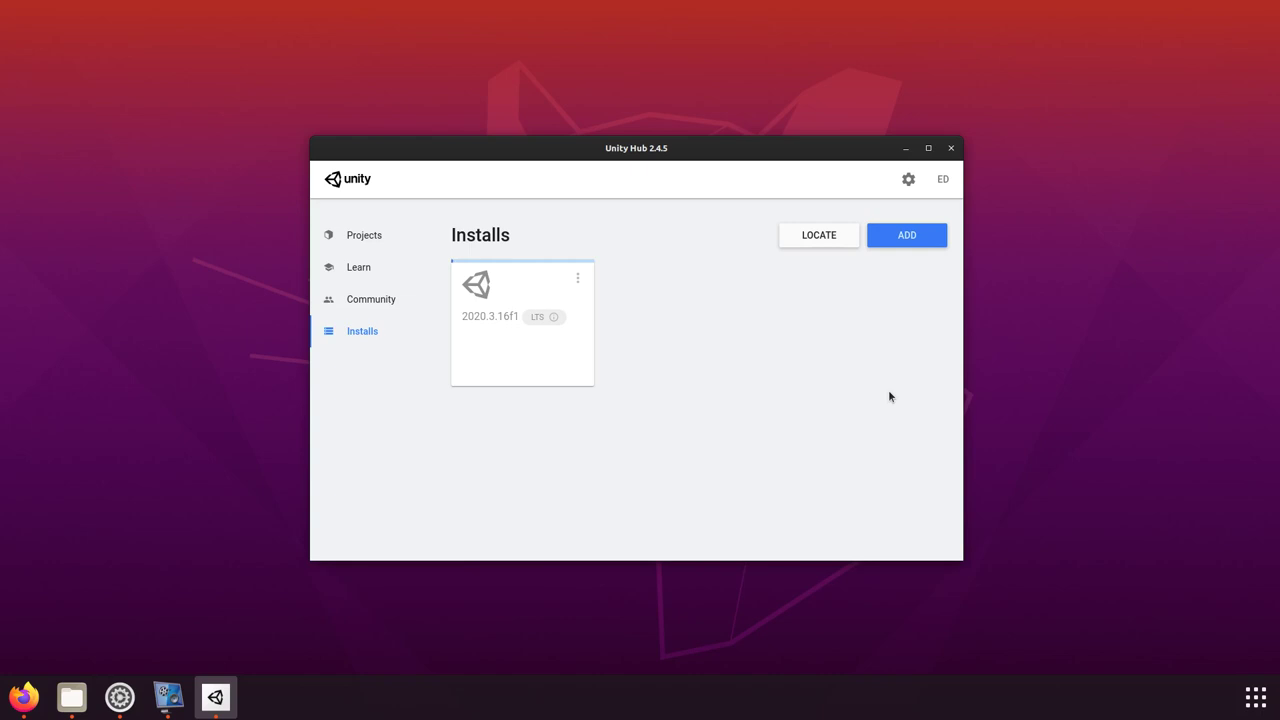
pyautogui.click(579, 285)
pyautogui.click(548, 366)
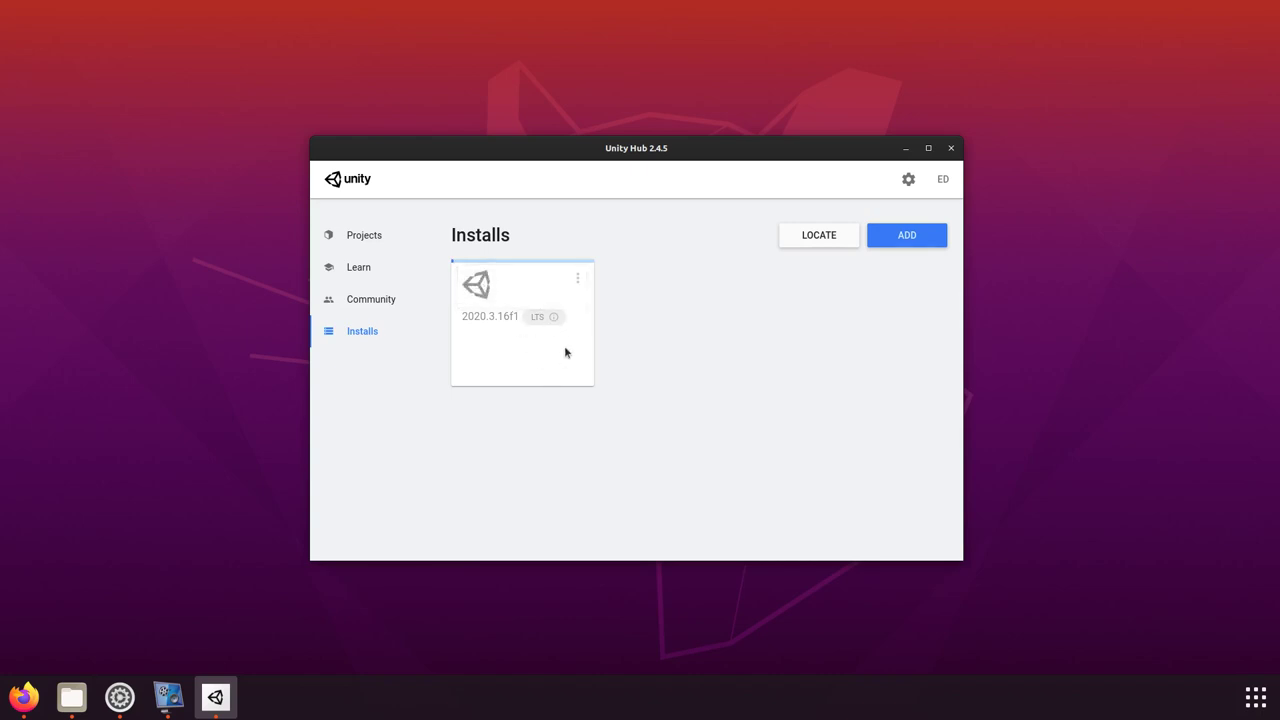